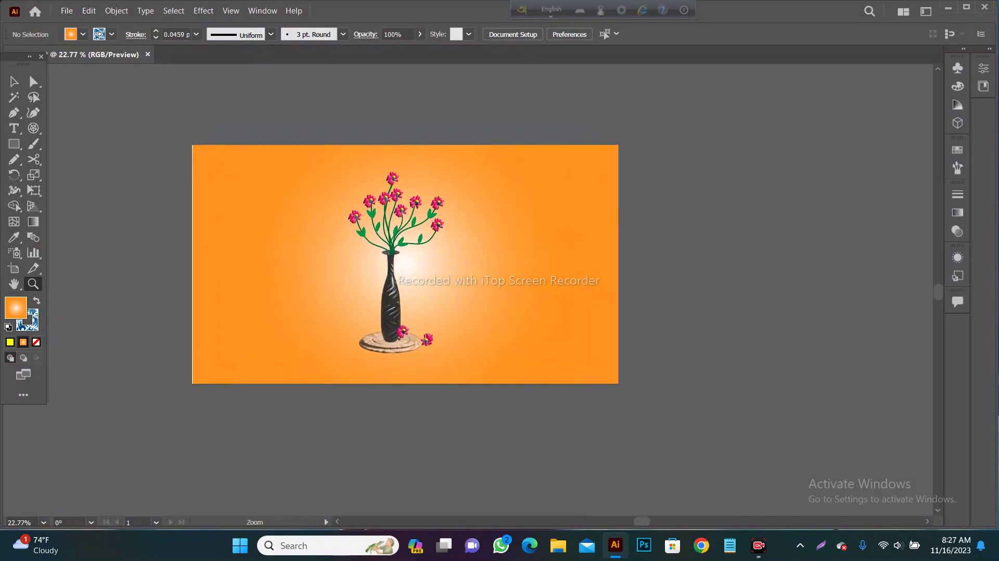
# Step: Zoom in on the finished vase-and-flowers artwork for a closer look
pyautogui.scroll(1, 396, 271)
pyautogui.scroll(1, 396, 271)
pyautogui.scroll(1, 395, 270)
pyautogui.scroll(1, 389, 181)
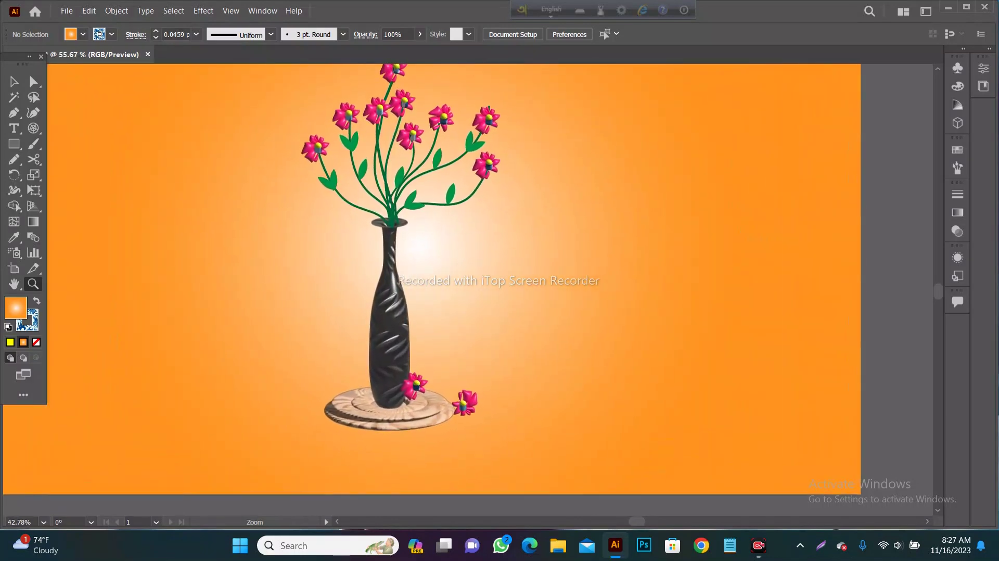
pyautogui.scroll(1, 389, 181)
pyautogui.scroll(1, 389, 181)
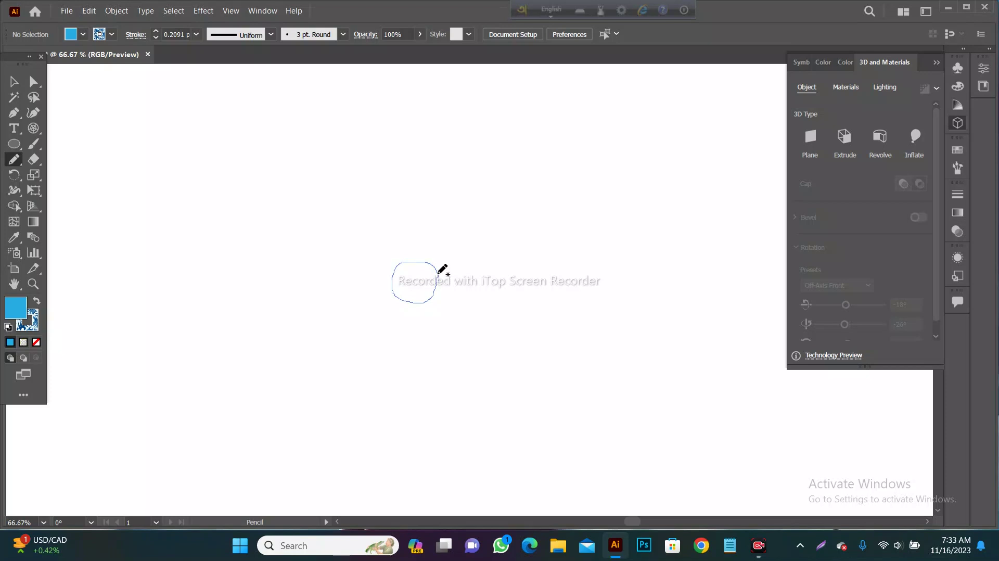
# Step: Pencil-draw a five-petal flower shape around a small centre loop and fill it yellow
pyautogui.moveTo(438, 273); pyautogui.dragTo(437, 271)
pyautogui.moveTo(399, 262)
pyautogui.mouseDown()
pyautogui.moveTo(449, 239)
pyautogui.moveTo(444, 287)
pyautogui.moveTo(401, 361)
pyautogui.moveTo(334, 297)
pyautogui.moveTo(355, 222)
pyautogui.moveTo(403, 263)
pyautogui.mouseUp()
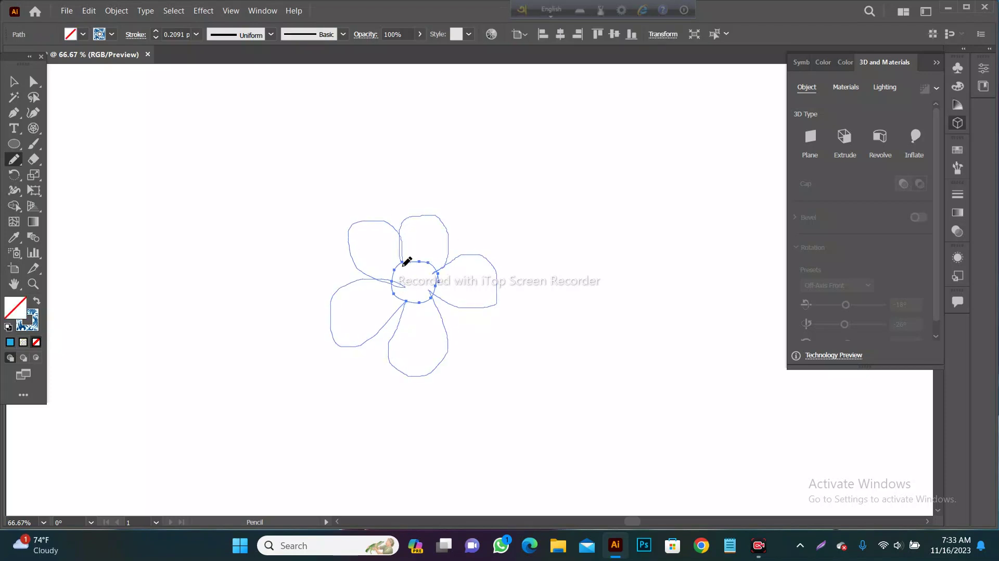
pyautogui.click(82, 34)
pyautogui.click(54, 56)
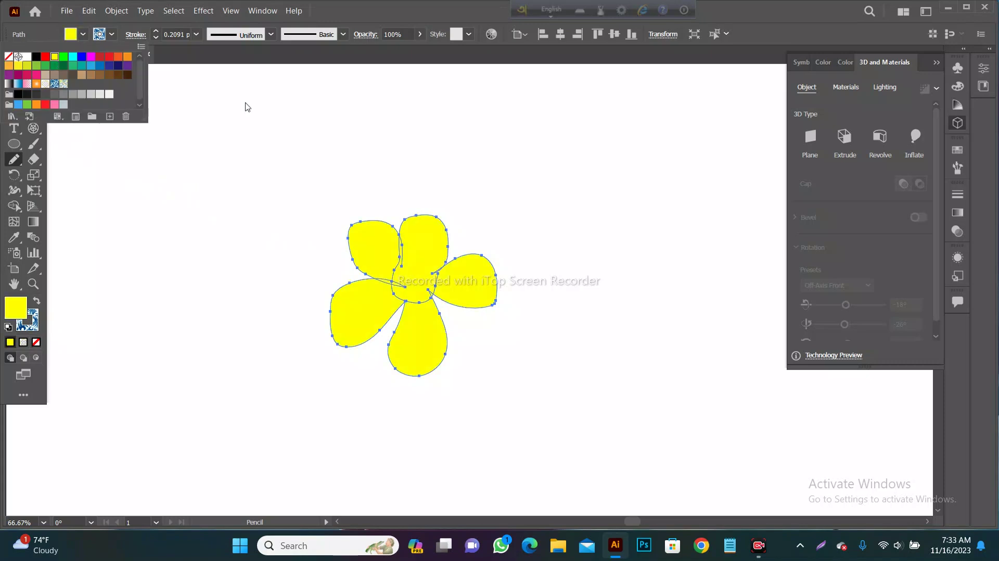
# Step: Revolve the flower 360° into 3D and squash it vertically into a low disc
pyautogui.click(883, 145)
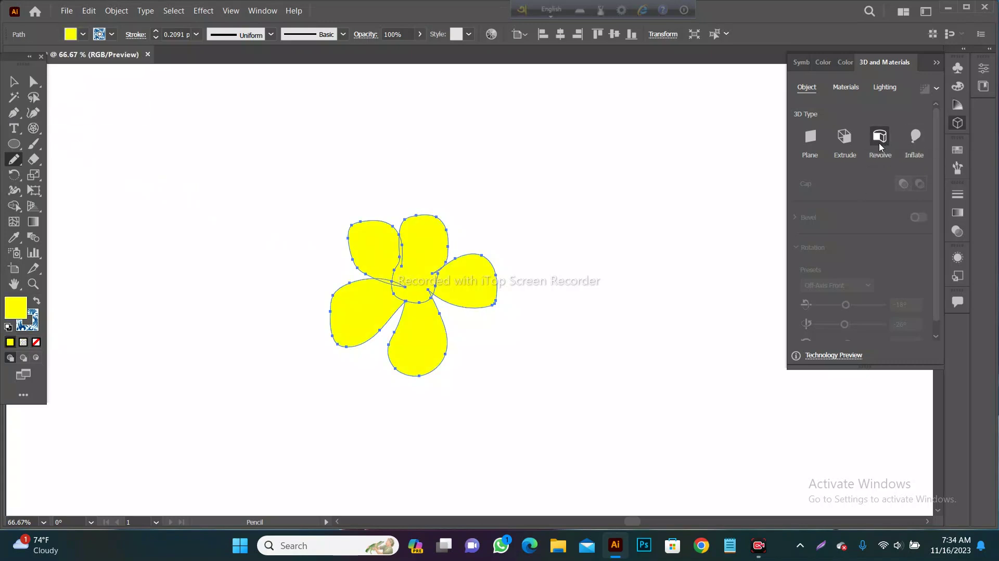
pyautogui.click(14, 82)
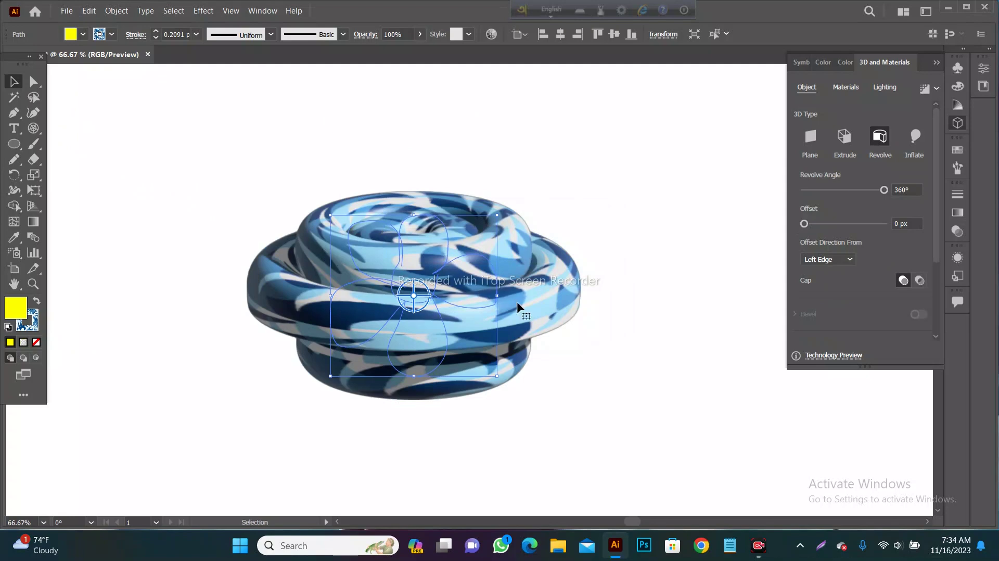
pyautogui.moveTo(414, 376); pyautogui.dragTo(460, 333)
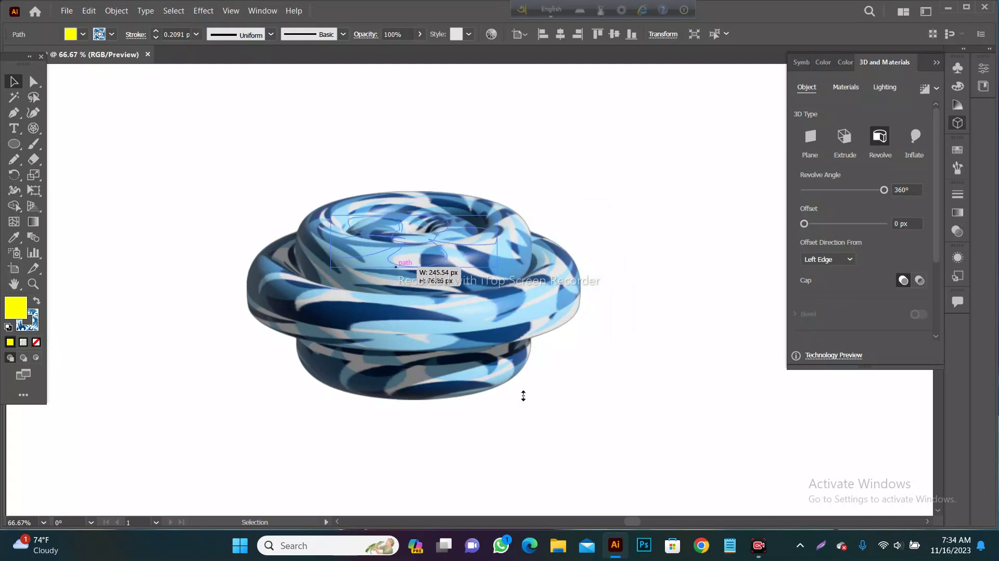
pyautogui.moveTo(523, 396); pyautogui.dragTo(523, 399)
# Step: Apply the Larch Wood material to the disc with wood colour CC6E2F
pyautogui.click(846, 88)
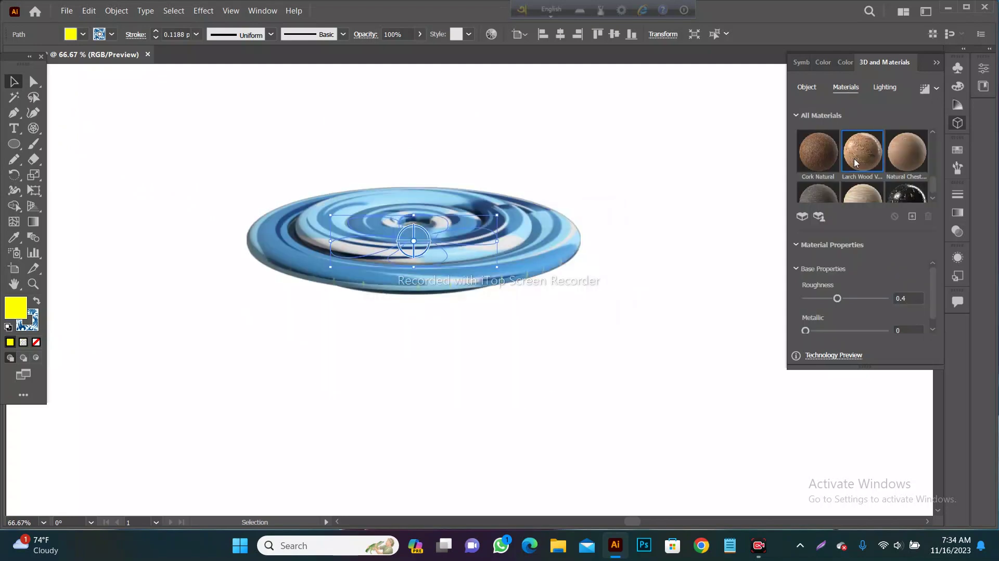
pyautogui.click(853, 158)
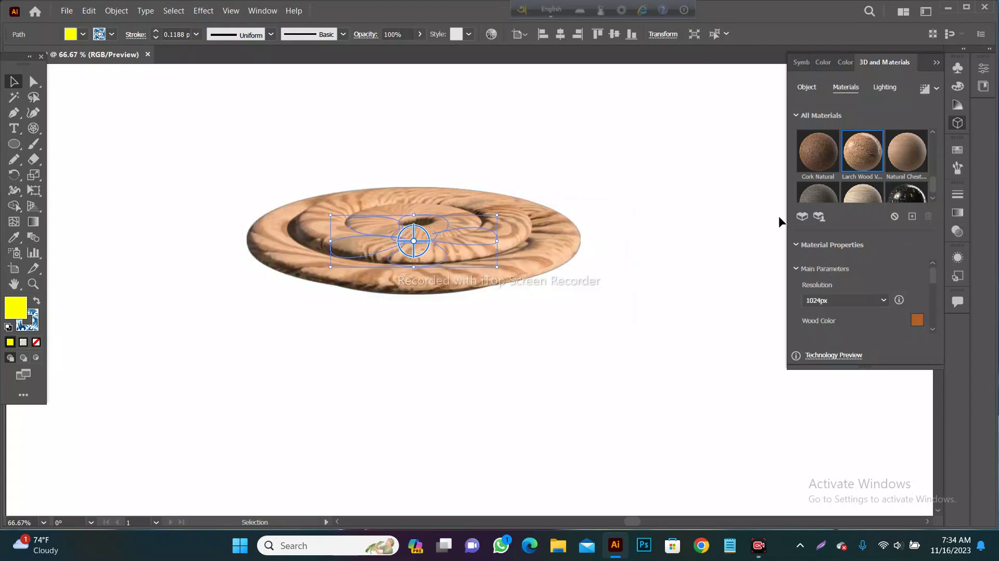
pyautogui.click(917, 320)
pyautogui.click(456, 215)
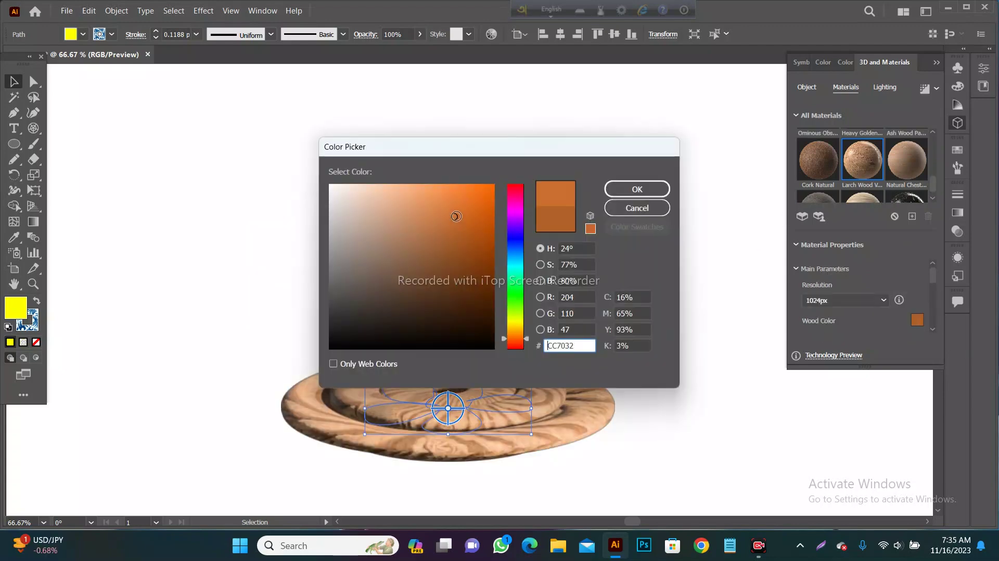
pyautogui.click(642, 189)
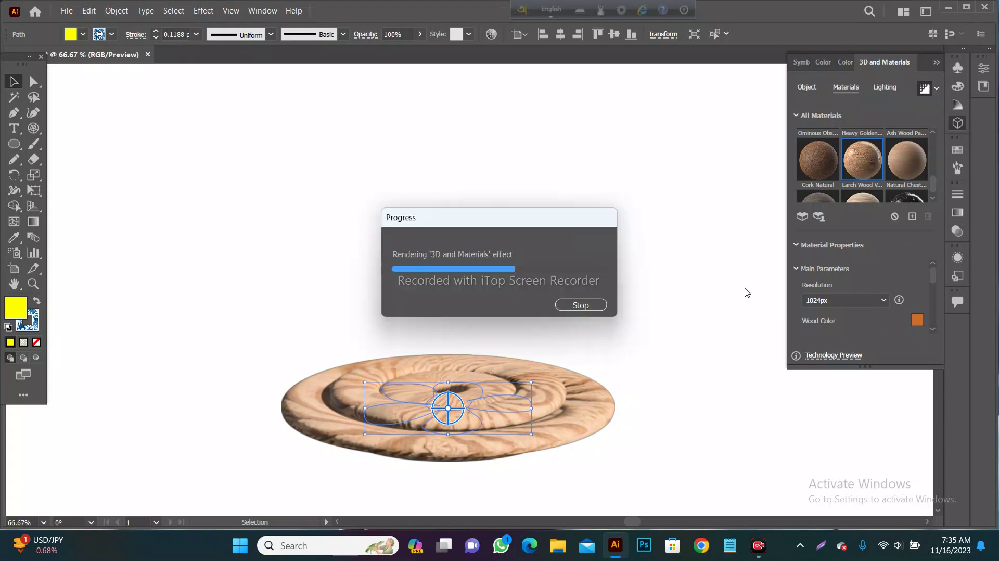
pyautogui.click(14, 159)
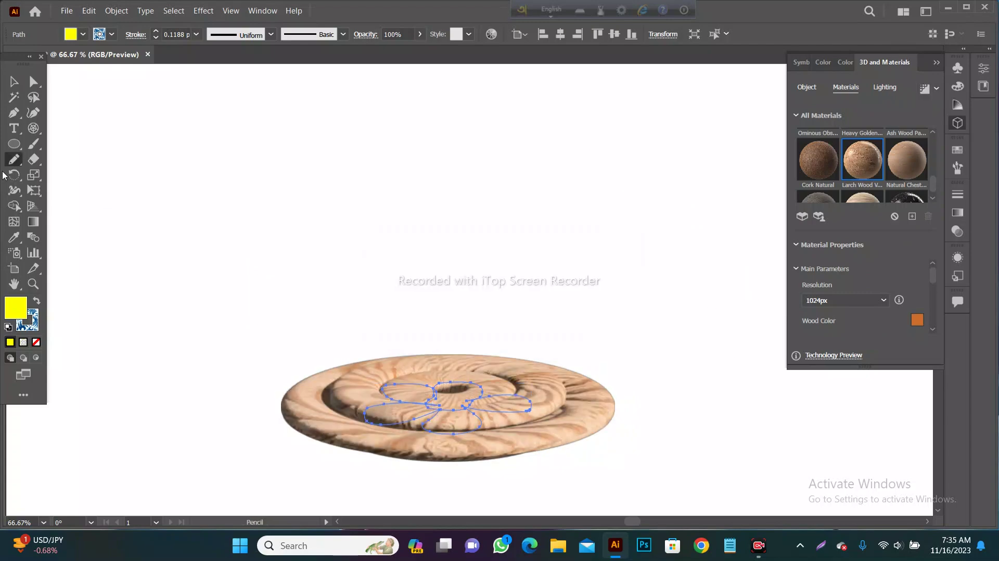
# Step: Pencil-draw a vase side profile and revolve it into a 3D vase
pyautogui.moveTo(461, 155); pyautogui.dragTo(420, 348)
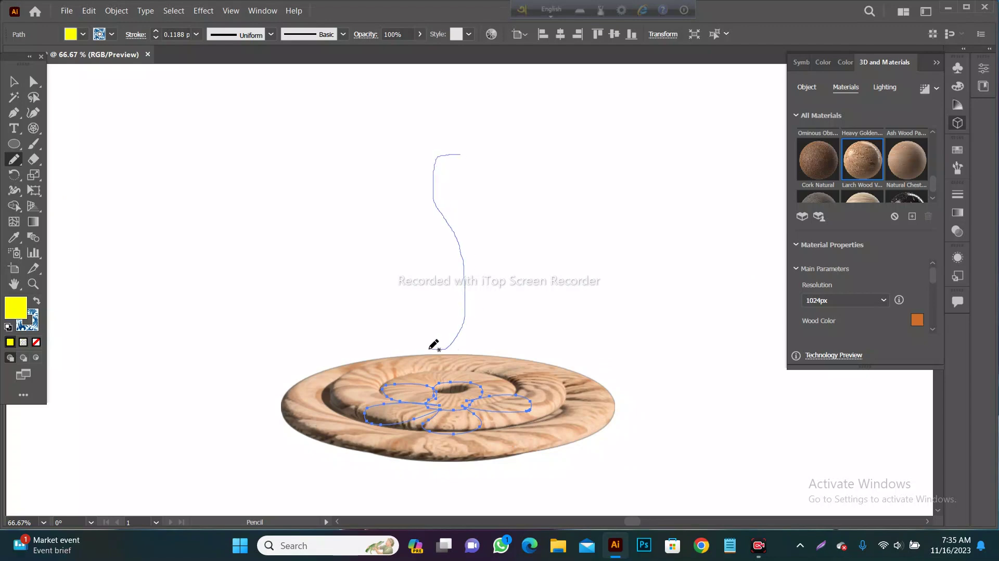
pyautogui.press('v')
pyautogui.click(884, 87)
pyautogui.click(845, 86)
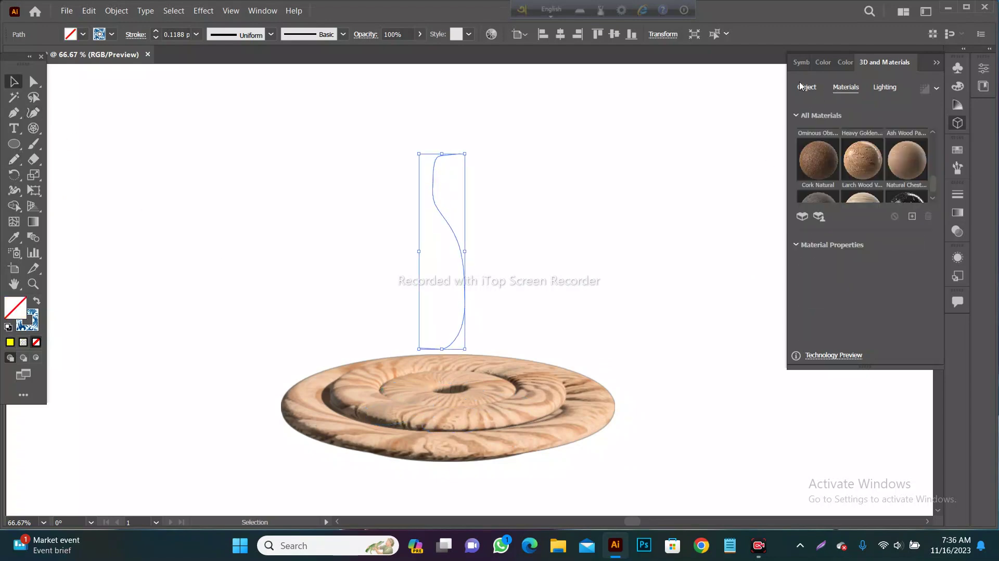
pyautogui.click(806, 87)
pyautogui.click(879, 137)
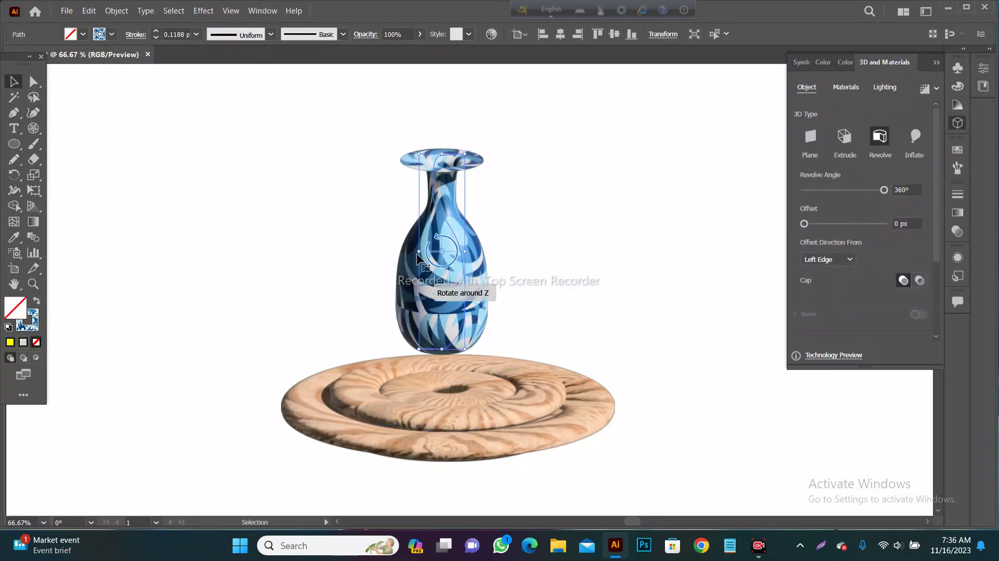
# Step: Narrow the vase, set it on the plate, and shrink the wooden plate
pyautogui.moveTo(419, 251)
pyautogui.mouseDown()
pyautogui.moveTo(444, 251)
pyautogui.moveTo(454, 315)
pyautogui.mouseUp()
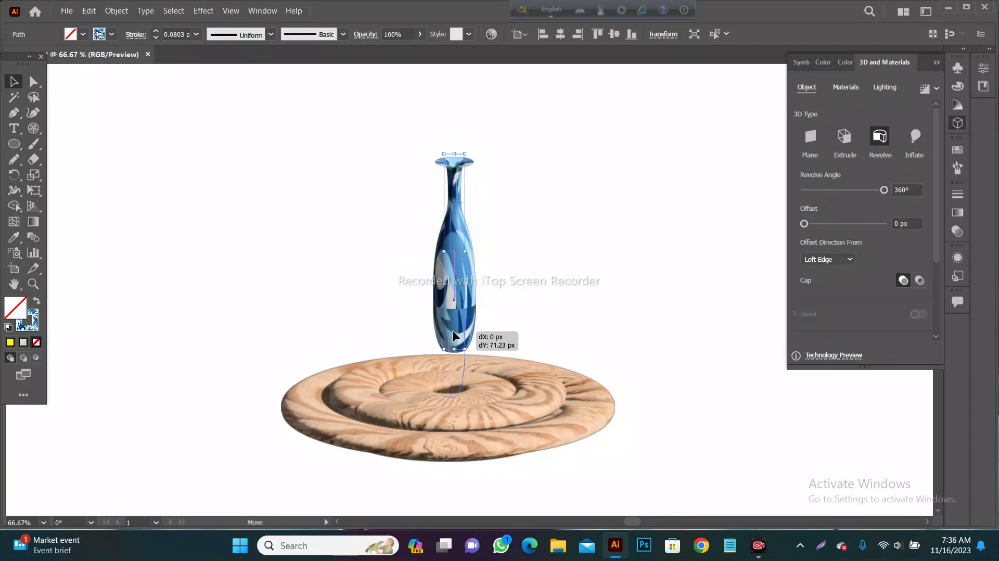
pyautogui.click(553, 320)
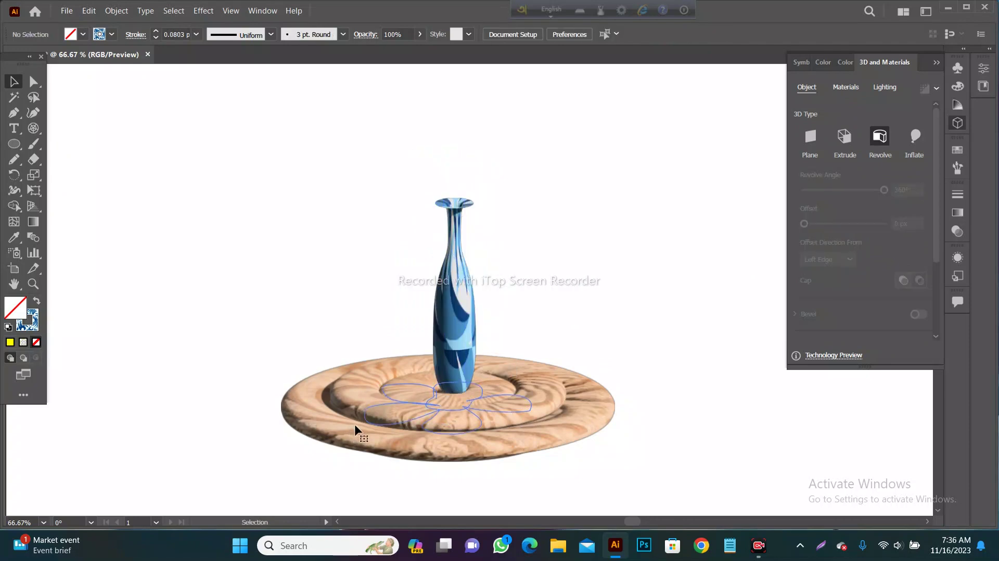
pyautogui.moveTo(357, 429)
pyautogui.mouseDown()
pyautogui.moveTo(531, 431)
pyautogui.moveTo(524, 427)
pyautogui.mouseUp()
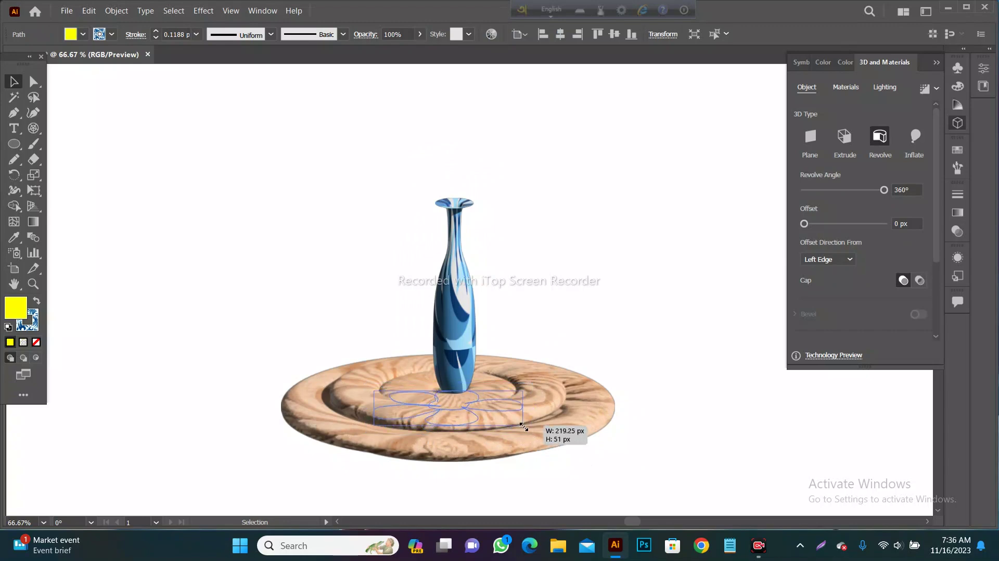
pyautogui.moveTo(702, 451); pyautogui.dragTo(702, 455)
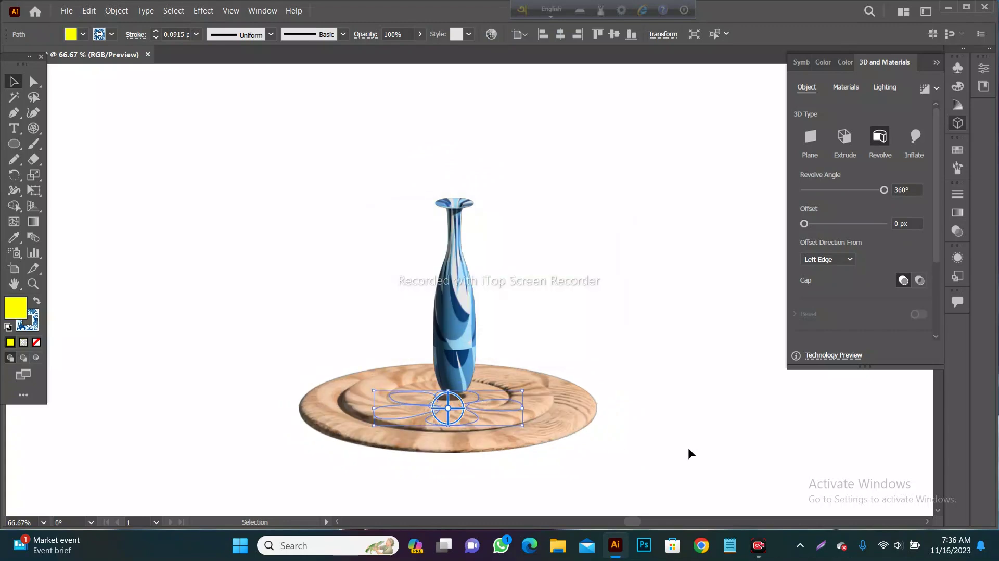
pyautogui.moveTo(521, 429); pyautogui.dragTo(511, 417)
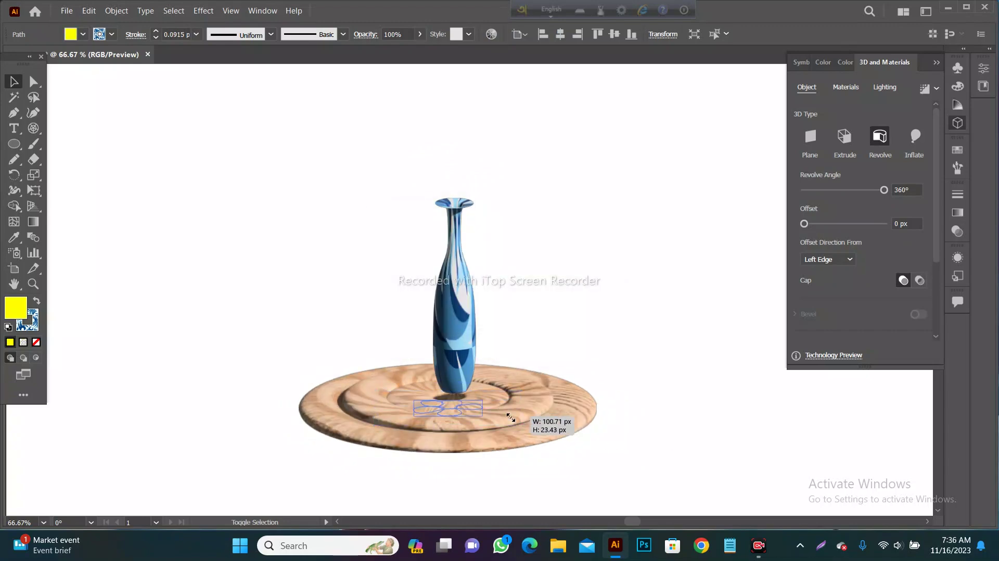
pyautogui.moveTo(609, 431); pyautogui.dragTo(522, 412)
# Step: Stretch the vase taller and make it narrower
pyautogui.click(458, 349)
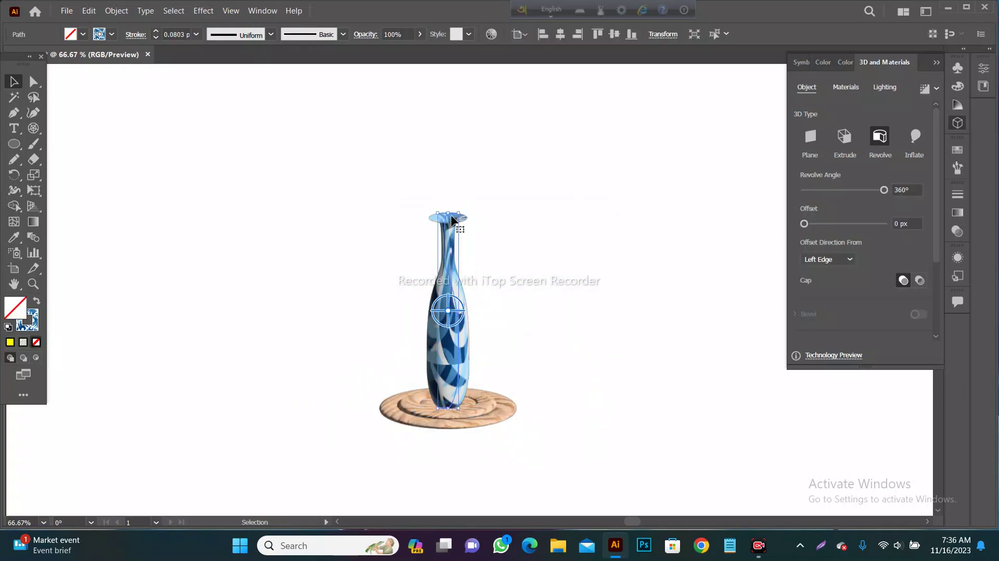
pyautogui.moveTo(447, 213); pyautogui.dragTo(448, 225)
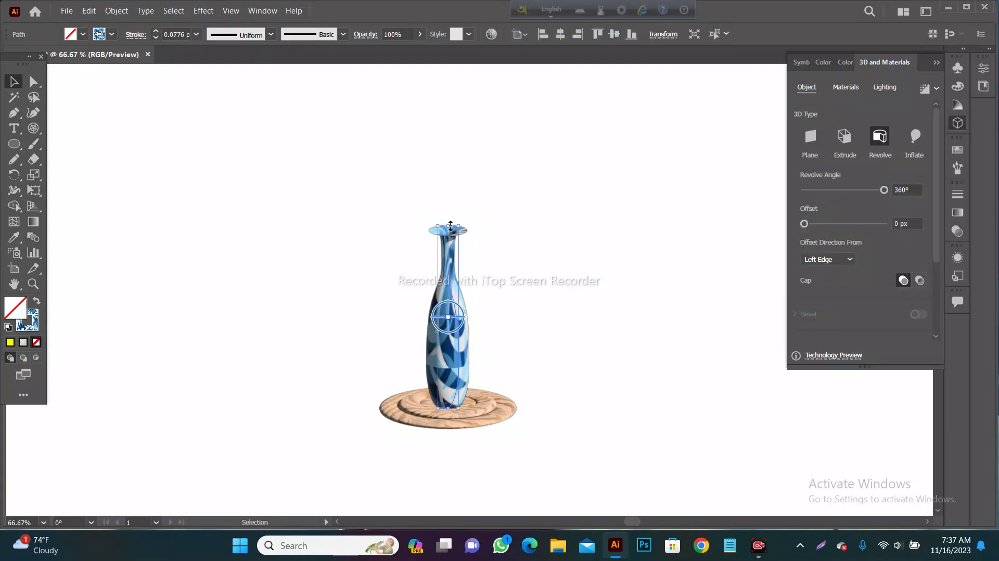
pyautogui.moveTo(451, 226); pyautogui.dragTo(448, 207)
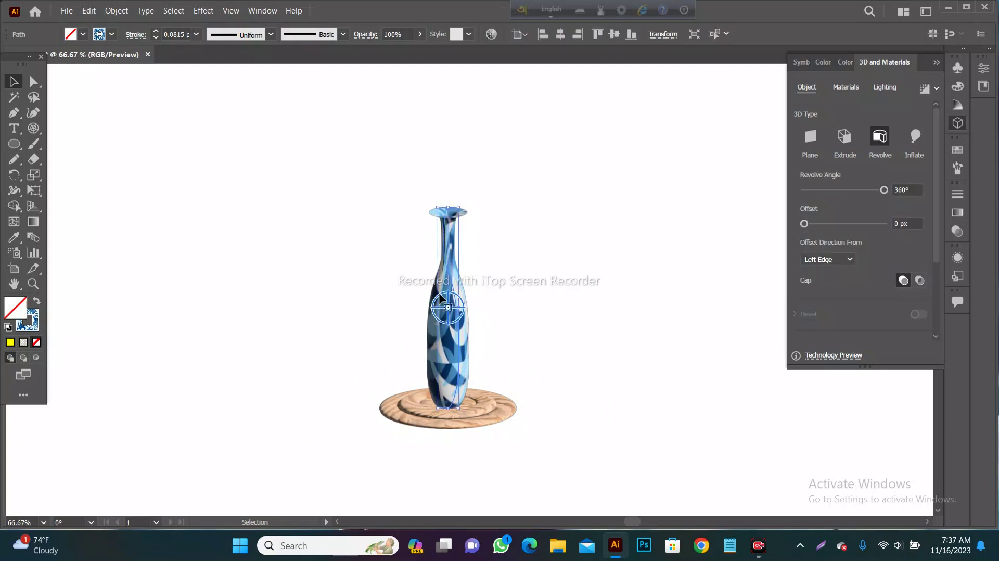
pyautogui.moveTo(440, 298); pyautogui.dragTo(446, 311)
pyautogui.rightClick(507, 319)
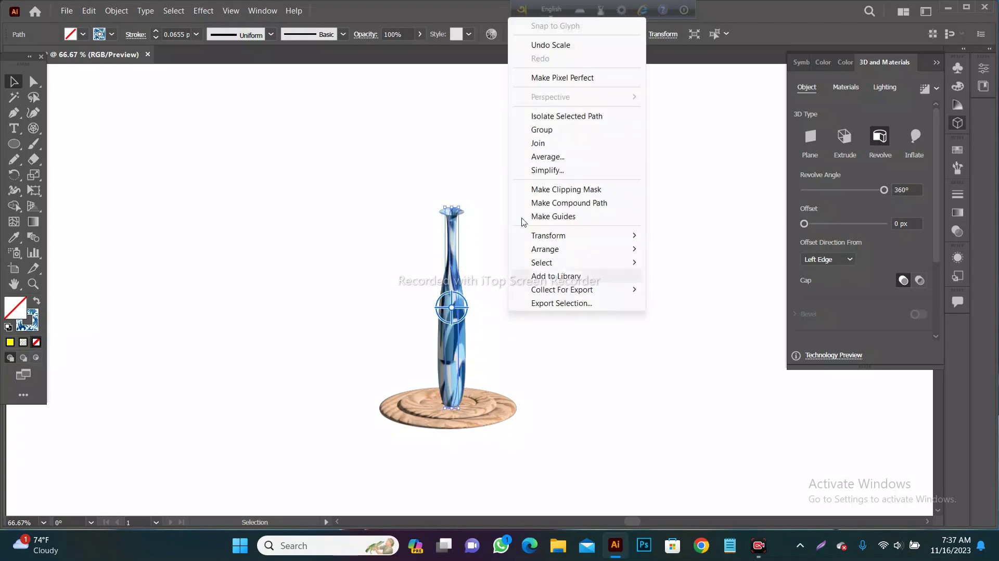
pyautogui.click(554, 285)
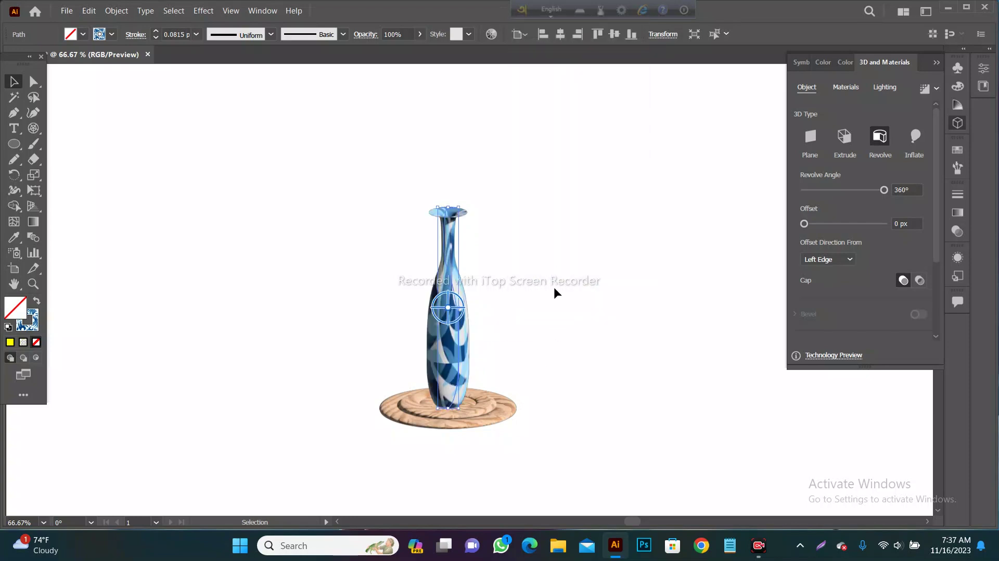
pyautogui.click(457, 349)
# Step: Give the vase the Wax Paint material
pyautogui.click(846, 87)
pyautogui.scroll(2, 869, 163)
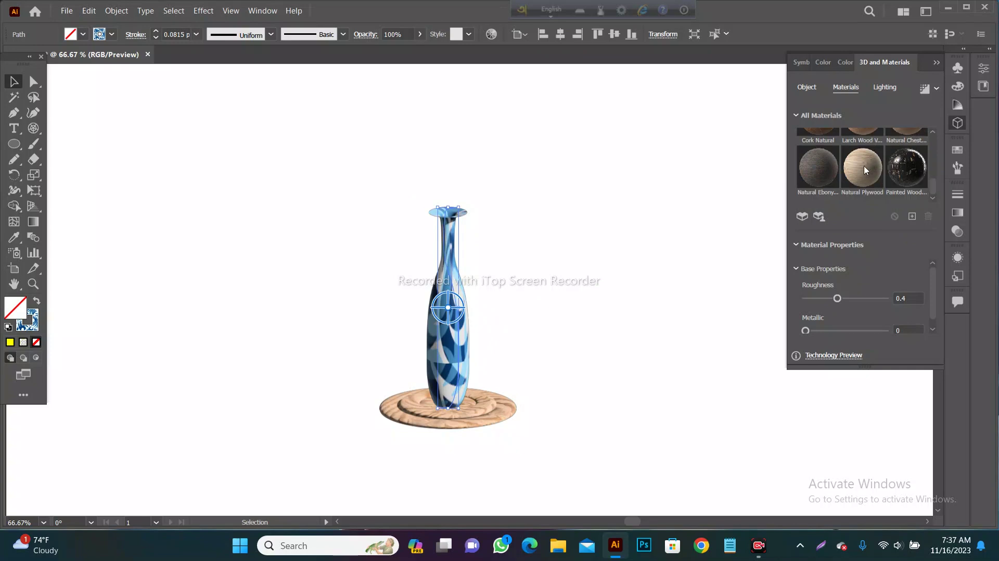
pyautogui.scroll(2, 863, 165)
pyautogui.scroll(1, 864, 165)
pyautogui.click(906, 163)
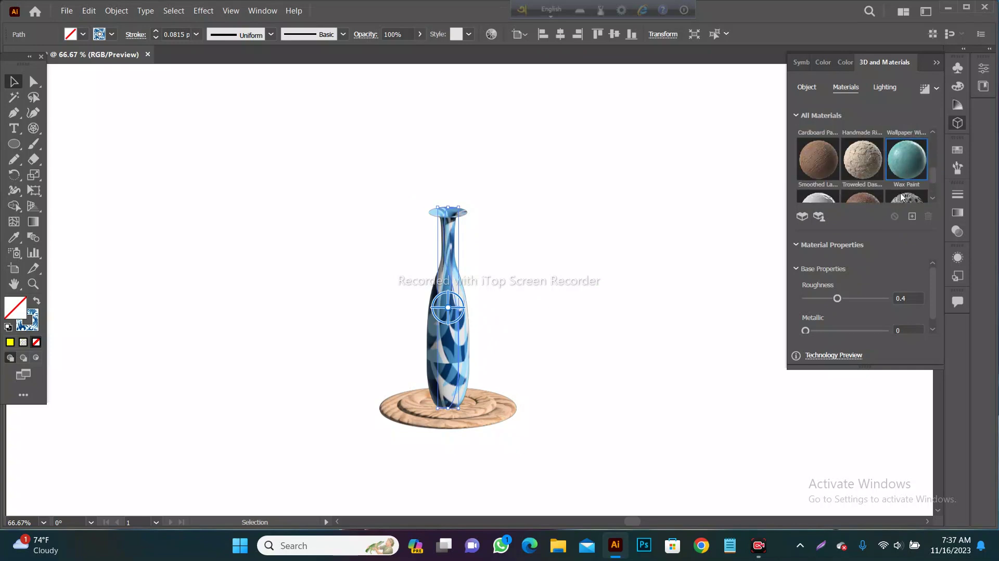
# Step: Switch the vase to the dark Steel Tread Plate metal material and deselect it
pyautogui.scroll(1, 882, 196)
pyautogui.scroll(1, 882, 196)
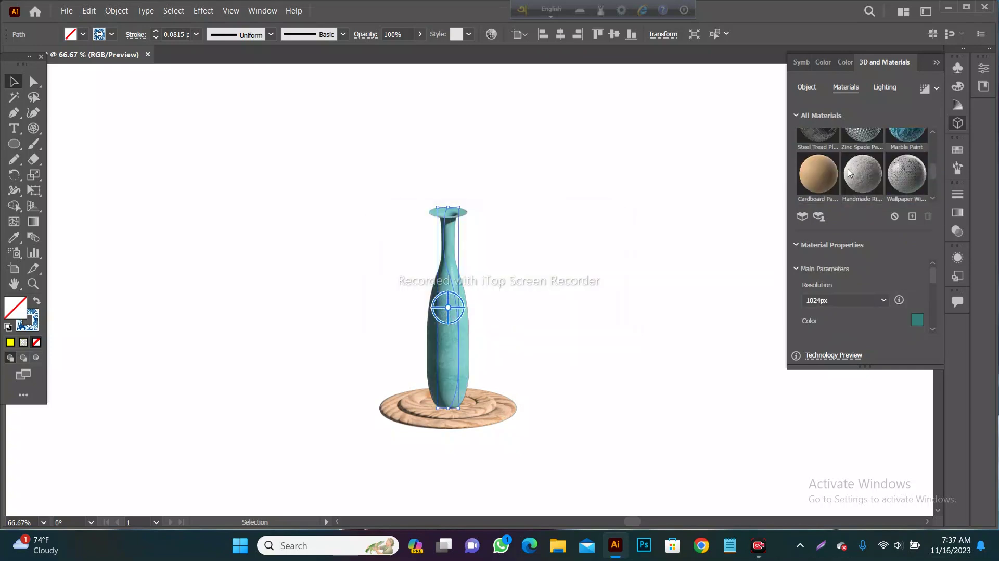
pyautogui.scroll(1, 870, 151)
pyautogui.click(862, 161)
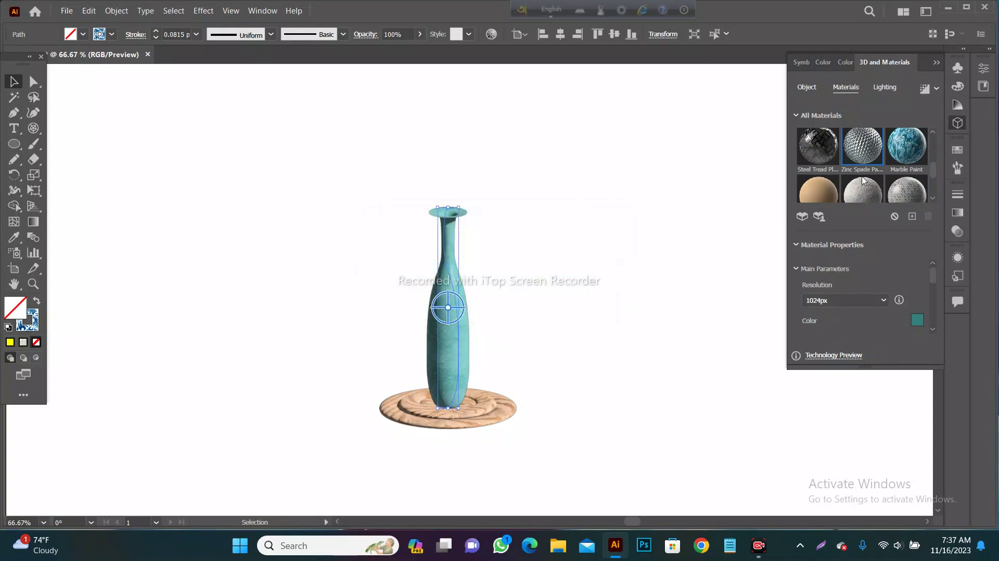
pyautogui.scroll(1, 832, 171)
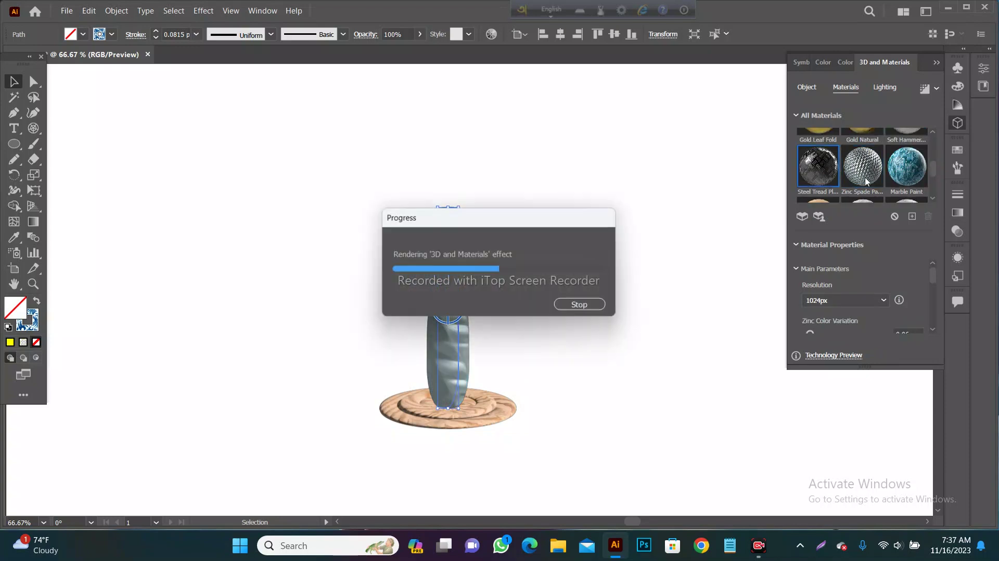
pyautogui.scroll(1, 872, 180)
pyautogui.click(495, 438)
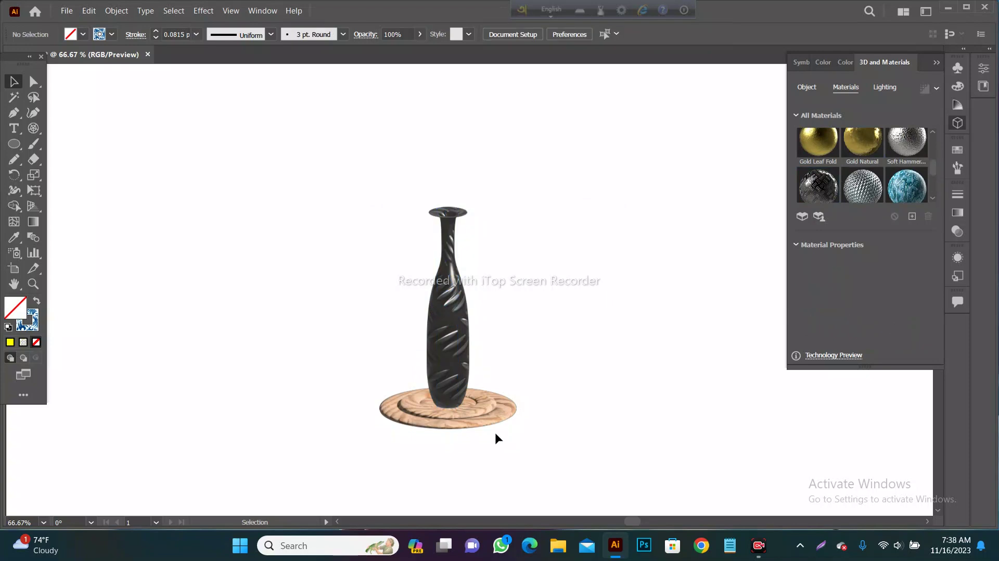
pyautogui.click(14, 159)
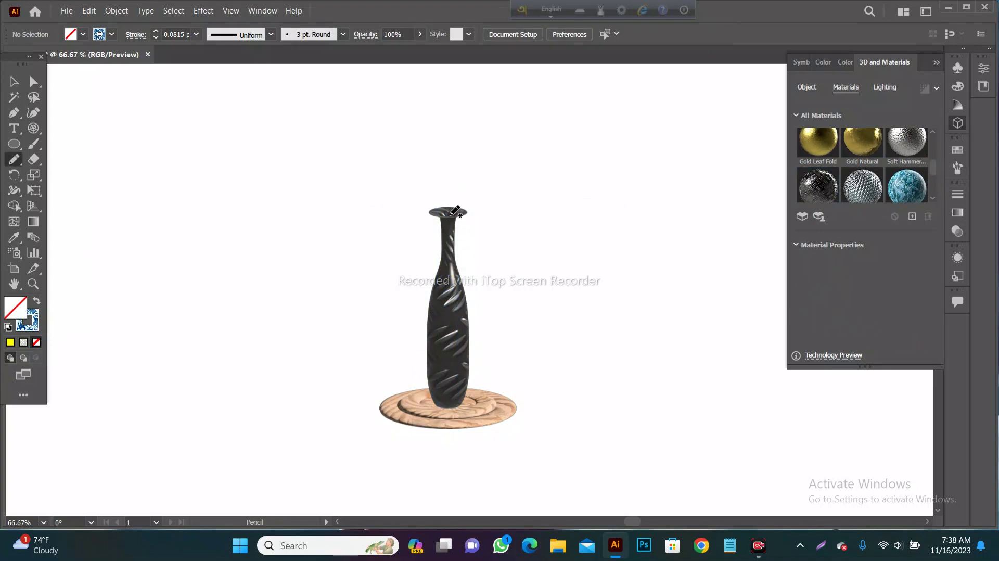
# Step: Pencil-draw several curved stems fanning upward from the vase mouth
pyautogui.moveTo(450, 212); pyautogui.dragTo(569, 97)
pyautogui.scroll(1, 486, 285)
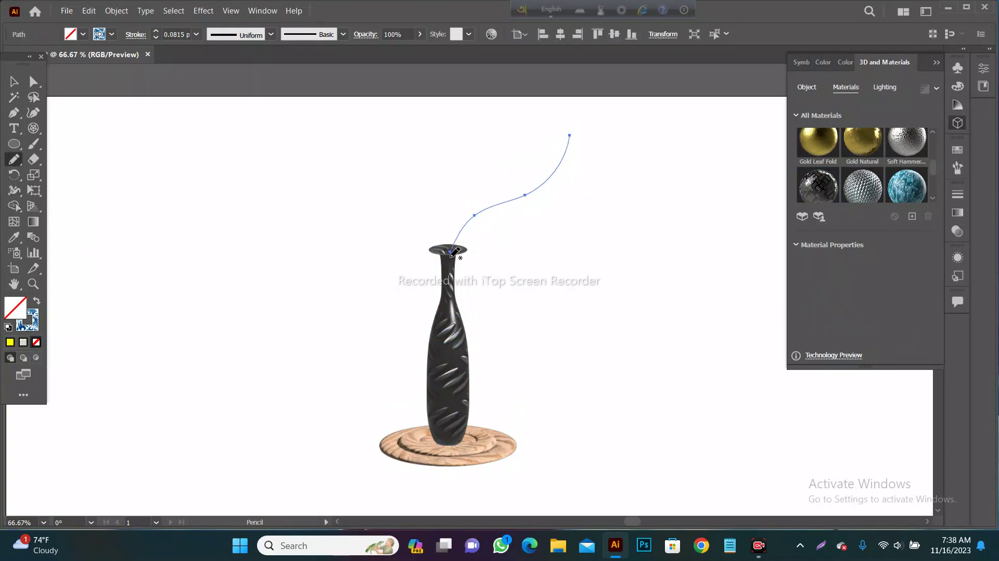
pyautogui.moveTo(450, 249); pyautogui.dragTo(365, 135)
pyautogui.moveTo(451, 247); pyautogui.dragTo(466, 121)
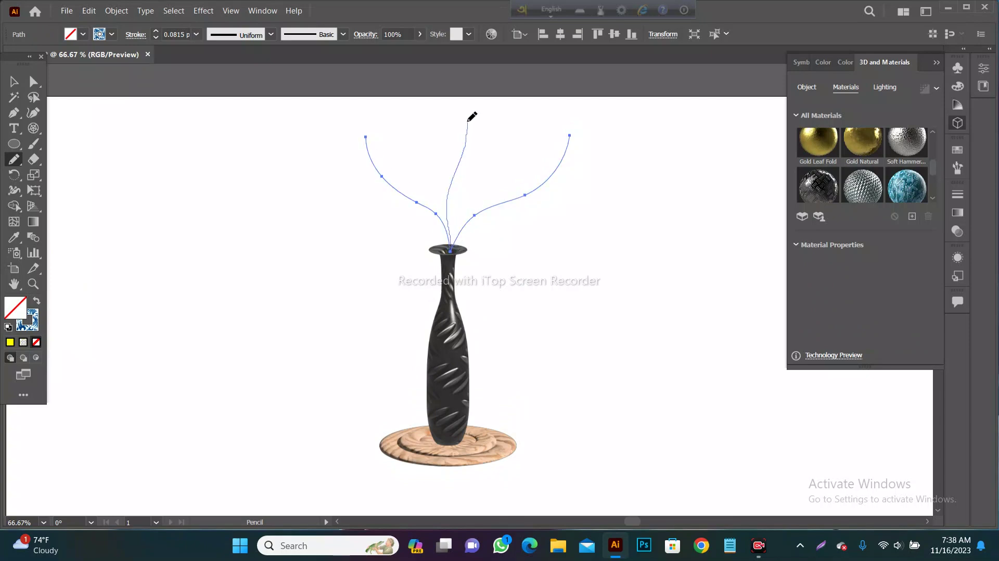
pyautogui.moveTo(451, 247); pyautogui.dragTo(403, 129)
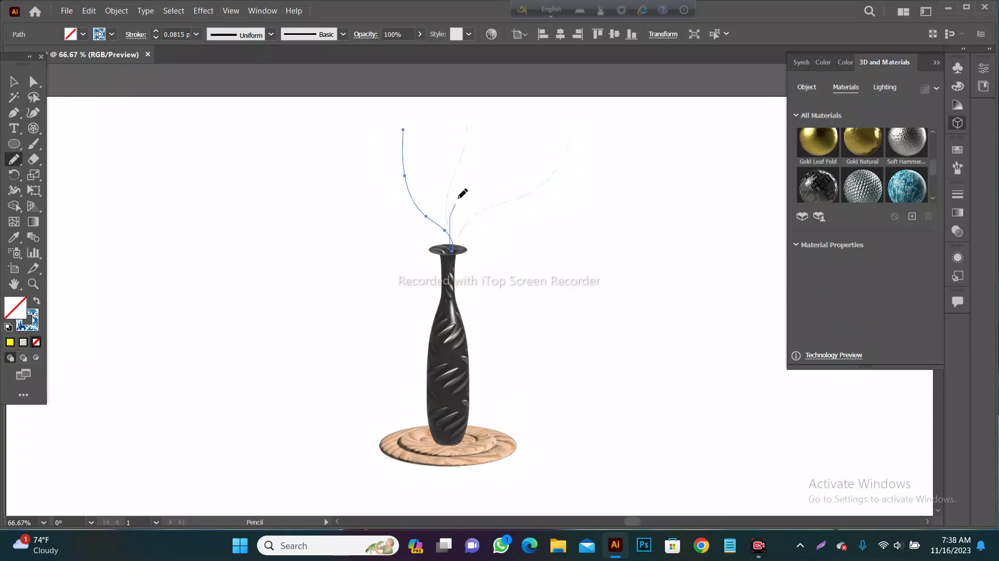
pyautogui.moveTo(451, 247); pyautogui.dragTo(365, 160)
pyautogui.moveTo(443, 244); pyautogui.dragTo(442, 124)
# Step: Undo a bad stem, add more curved stems, and select all the stem strokes
pyautogui.hotkey('ctrl', 'z')
pyautogui.moveTo(448, 248); pyautogui.dragTo(437, 125)
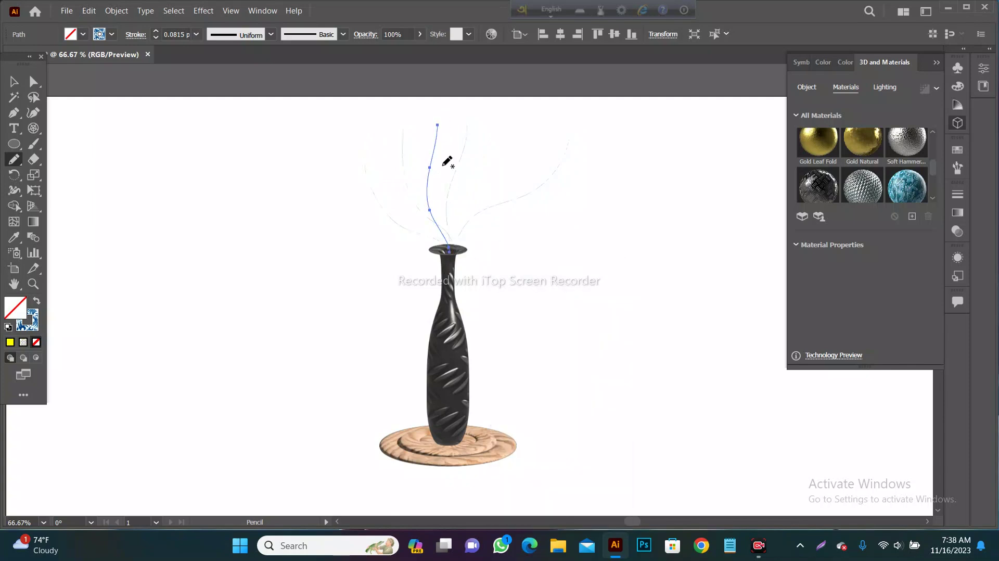
pyautogui.moveTo(469, 234); pyautogui.dragTo(513, 139)
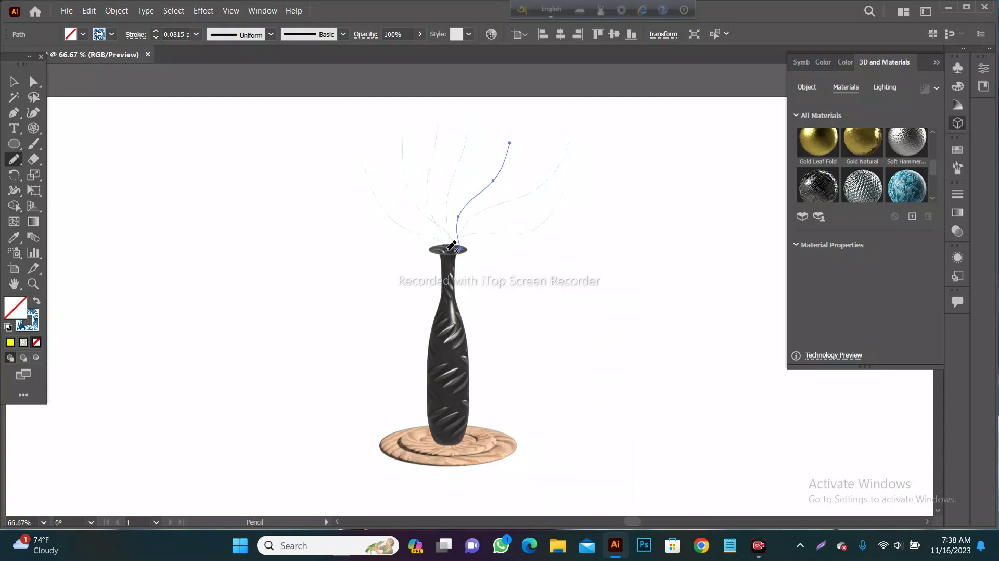
pyautogui.moveTo(446, 249); pyautogui.dragTo(354, 196)
pyautogui.moveTo(452, 244); pyautogui.dragTo(505, 136)
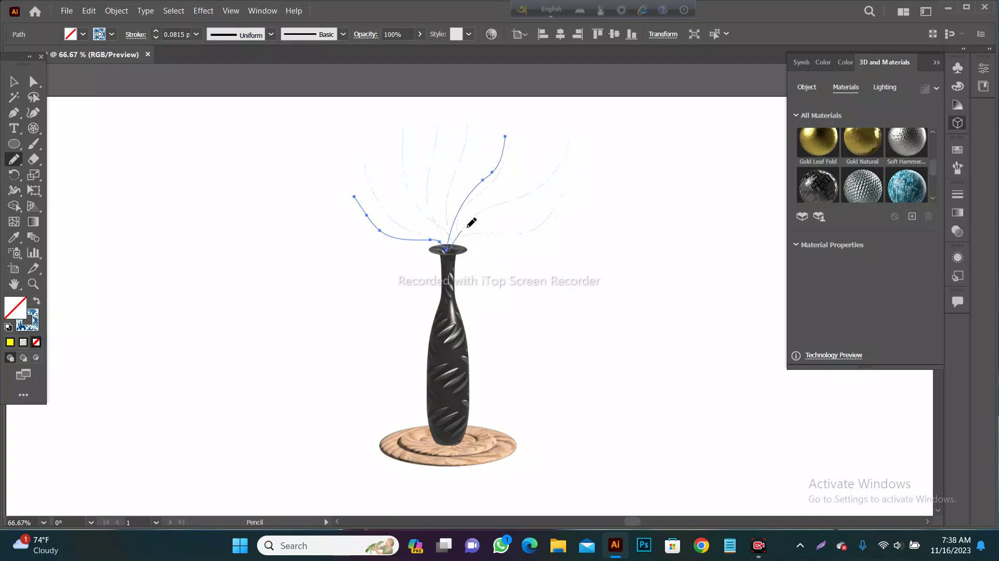
pyautogui.moveTo(471, 222); pyautogui.dragTo(558, 177)
pyautogui.press('v')
pyautogui.moveTo(269, 168); pyautogui.dragTo(593, 238)
# Step: Give the stems no fill and a dark green 3 pt stroke
pyautogui.click(83, 34)
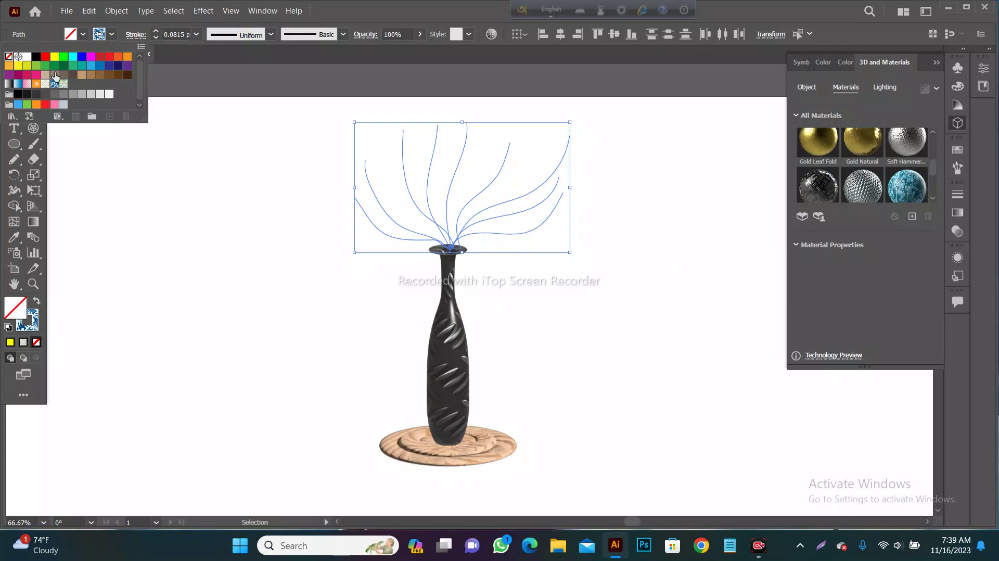
pyautogui.click(57, 73)
pyautogui.press('Escape')
pyautogui.click(83, 35)
pyautogui.click(9, 56)
pyautogui.press('Escape')
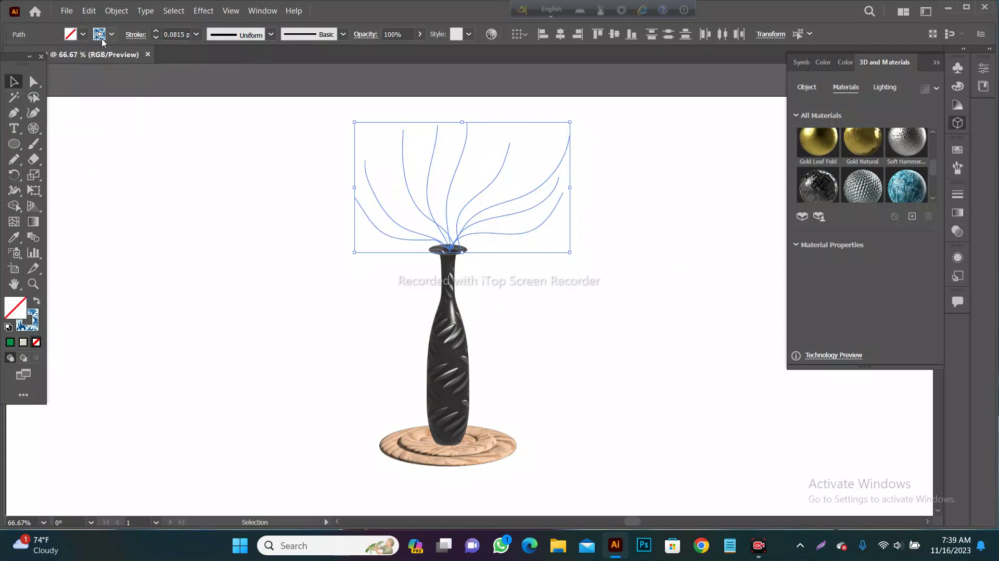
pyautogui.click(111, 35)
pyautogui.click(63, 66)
pyautogui.click(155, 31)
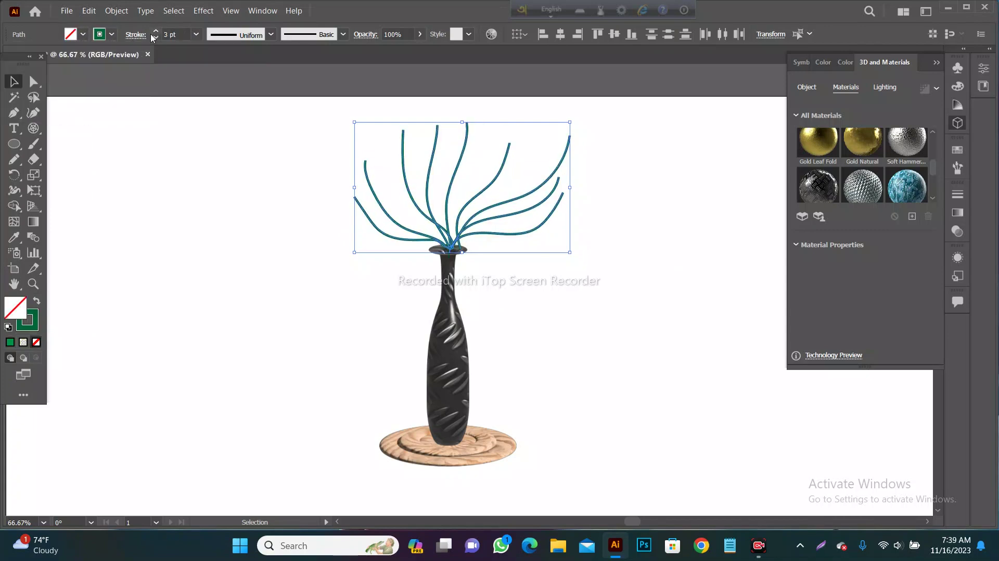
# Step: Move the whole arrangement lower on the artboard
pyautogui.click(383, 319)
pyautogui.scroll(-1, 384, 319)
pyautogui.hotkey('ctrl', 'a')
pyautogui.moveTo(455, 401); pyautogui.dragTo(451, 443)
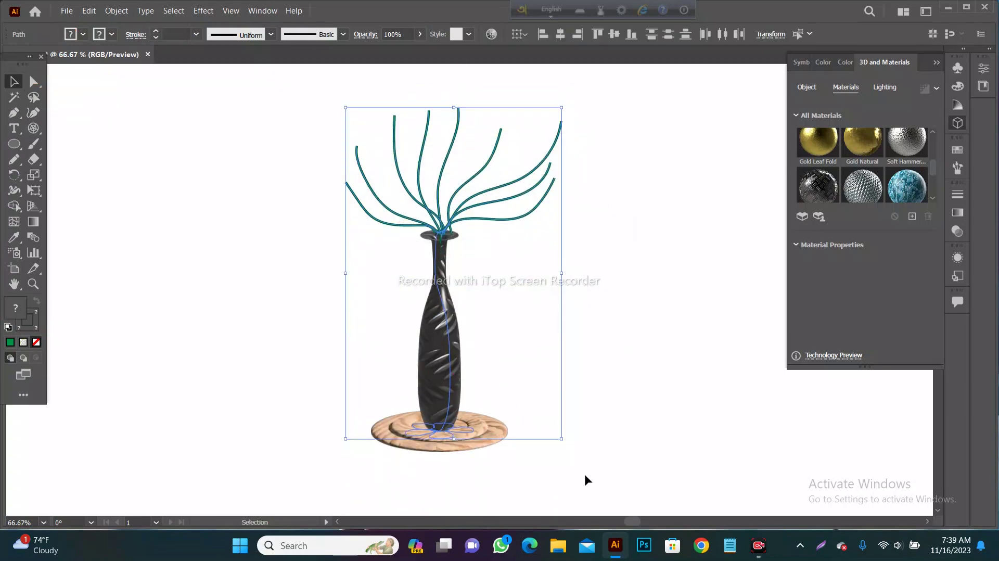
# Step: Group the stems, make the group slightly narrower, and nudge it right
pyautogui.click(562, 333)
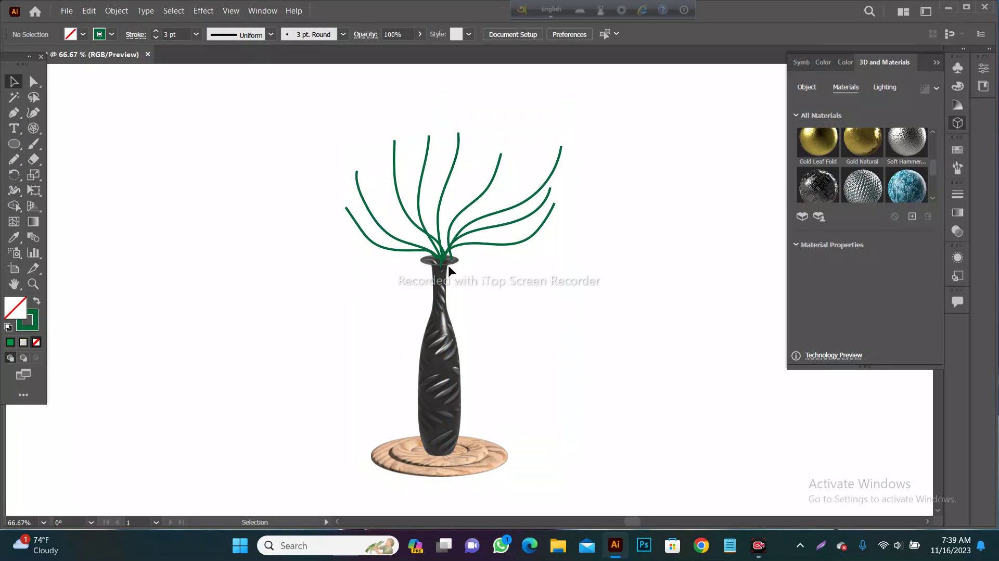
pyautogui.moveTo(286, 183); pyautogui.dragTo(574, 245)
pyautogui.rightClick(631, 230)
pyautogui.click(668, 305)
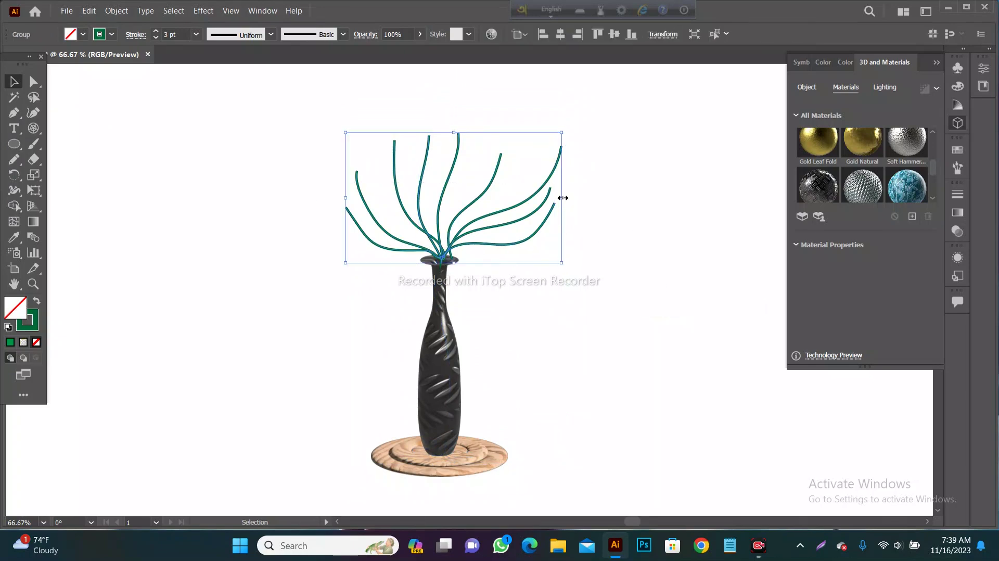
pyautogui.moveTo(556, 197); pyautogui.dragTo(536, 197)
pyautogui.moveTo(505, 228); pyautogui.dragTo(513, 229)
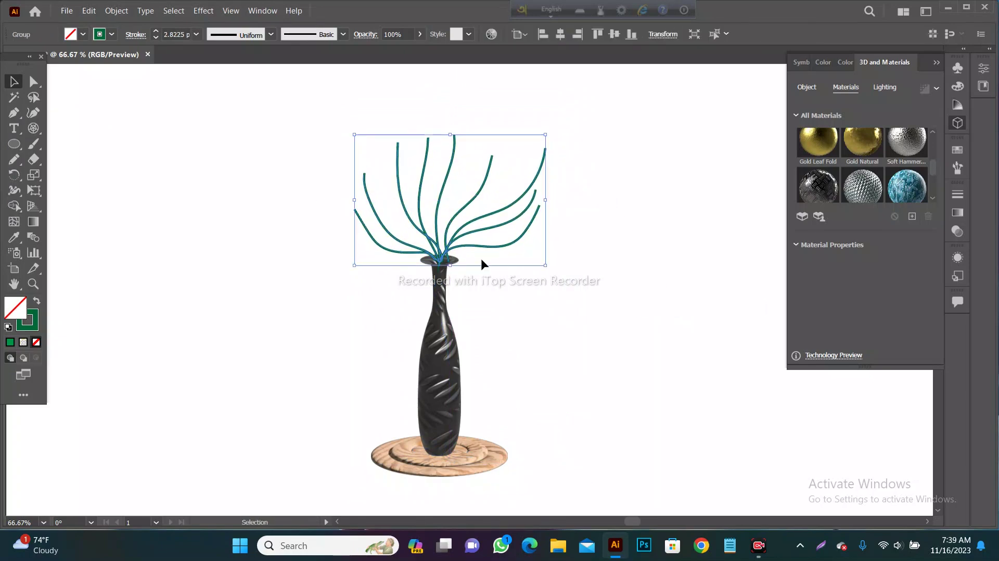
pyautogui.click(480, 263)
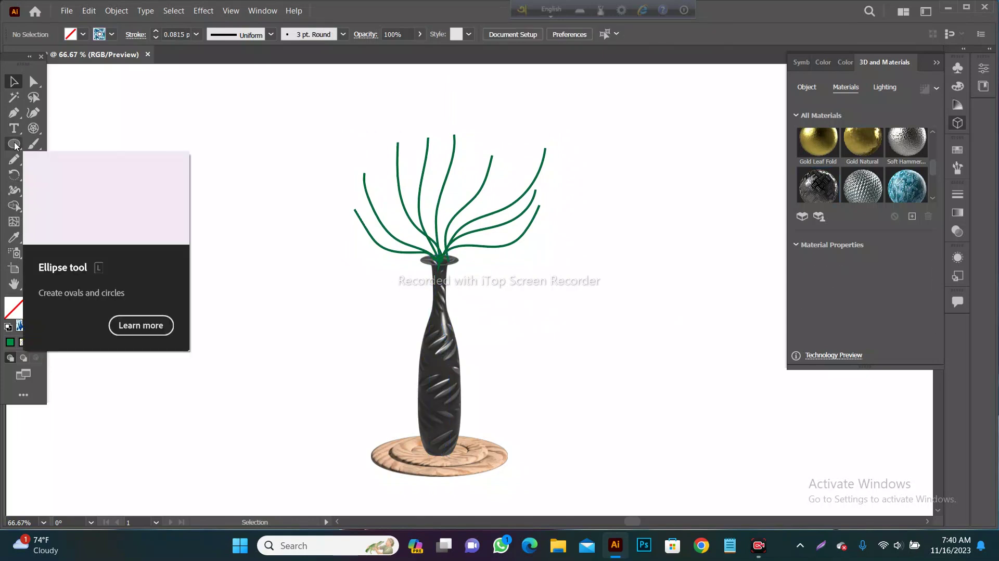
# Step: Pencil-draw a small flower left of the vase and fill it with a deepened RGB Magenta
pyautogui.click(14, 159)
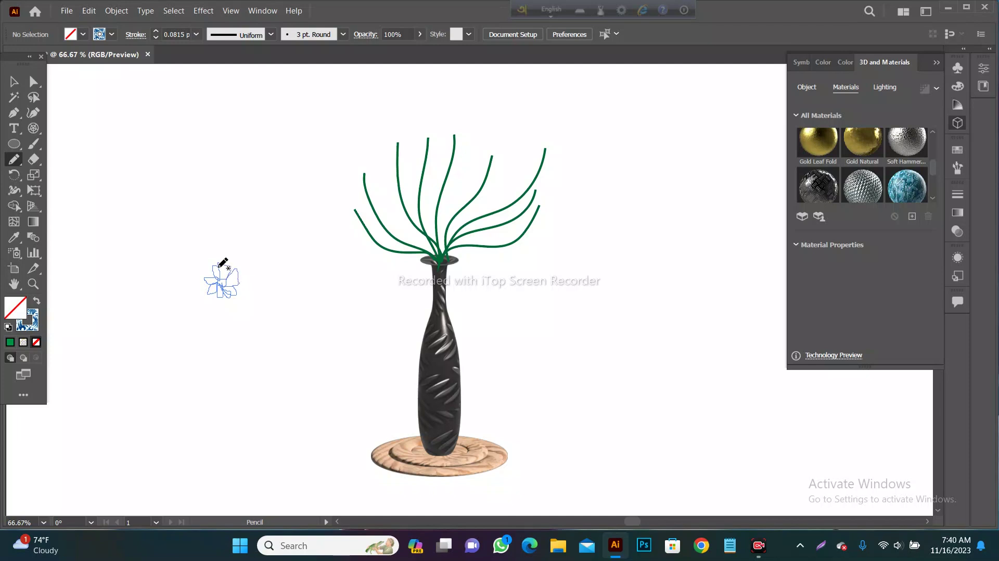
pyautogui.moveTo(219, 266); pyautogui.dragTo(219, 265)
pyautogui.click(82, 35)
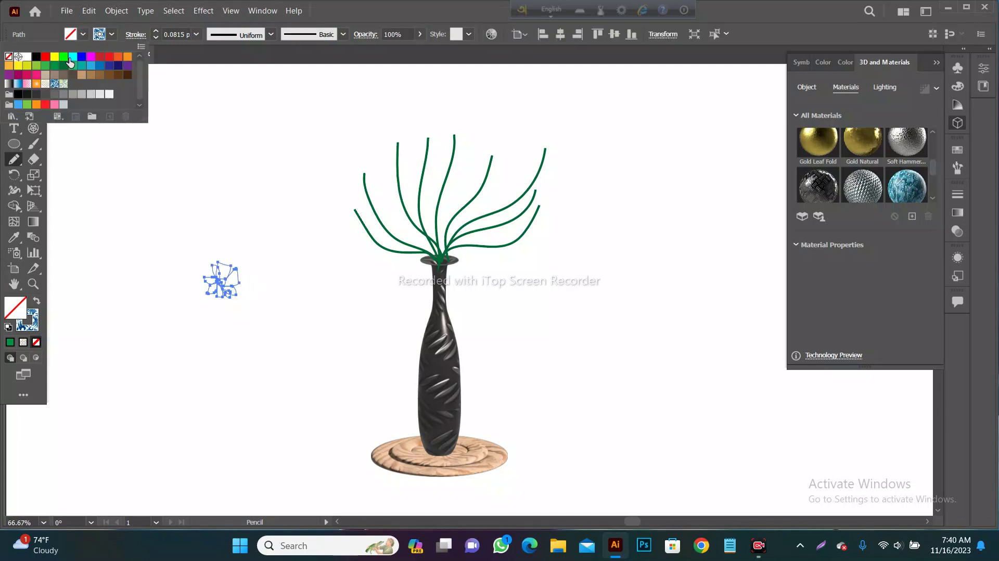
pyautogui.click(73, 57)
pyautogui.click(91, 57)
pyautogui.doubleClick(91, 56)
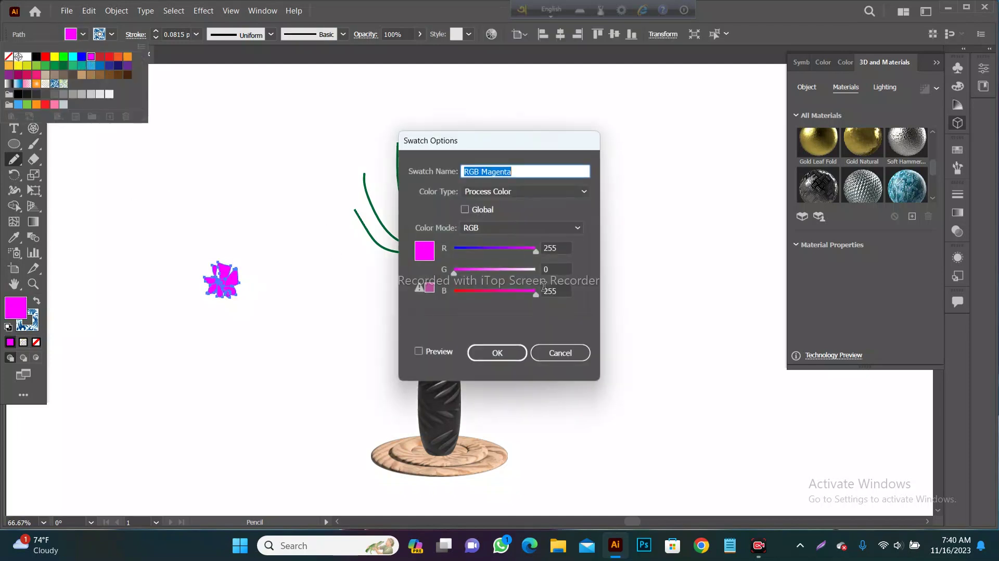
pyautogui.click(497, 290)
pyautogui.click(496, 352)
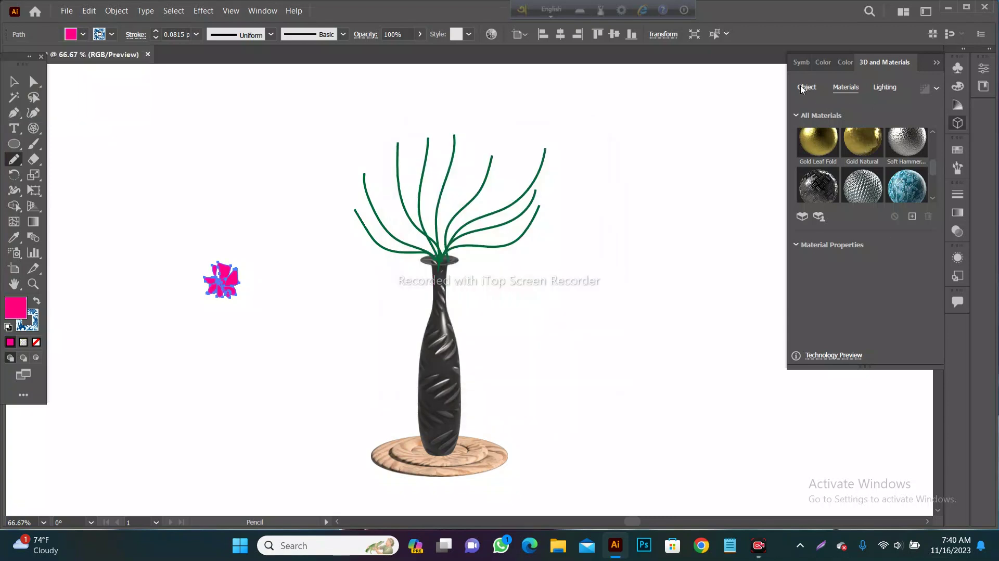
# Step: Set the flower's inflate depth to 0 px, move it toward the stems, and rotate it to about 152°
pyautogui.moveTo(821, 190); pyautogui.dragTo(790, 226)
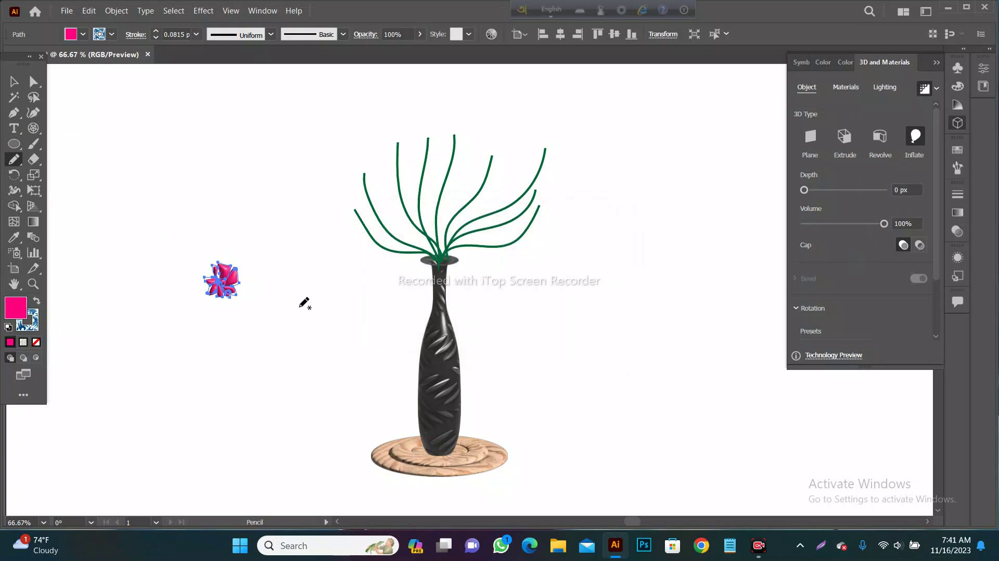
pyautogui.click(14, 81)
pyautogui.moveTo(221, 280); pyautogui.dragTo(243, 256)
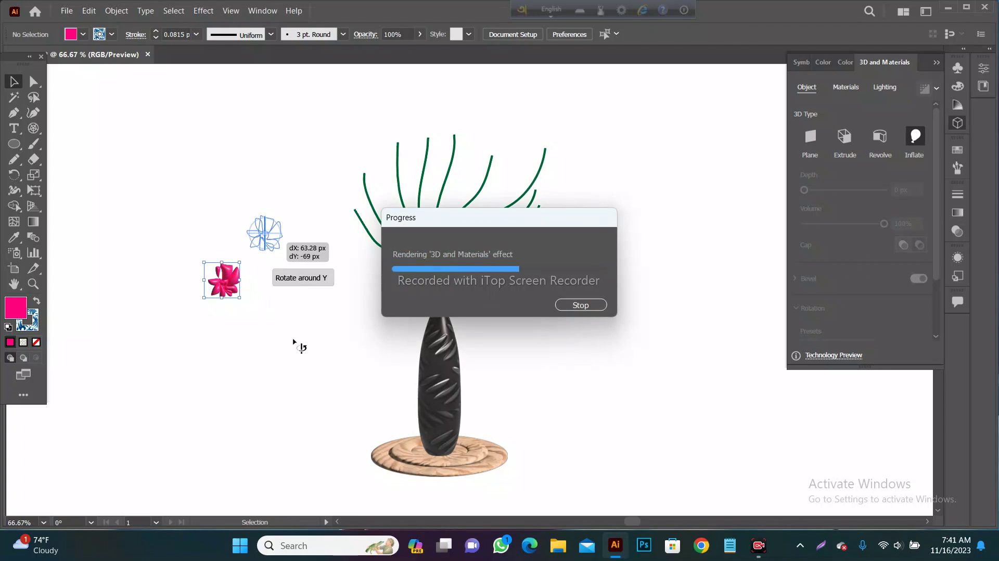
pyautogui.moveTo(281, 252)
pyautogui.mouseDown()
pyautogui.moveTo(267, 195)
pyautogui.moveTo(274, 278)
pyautogui.mouseUp()
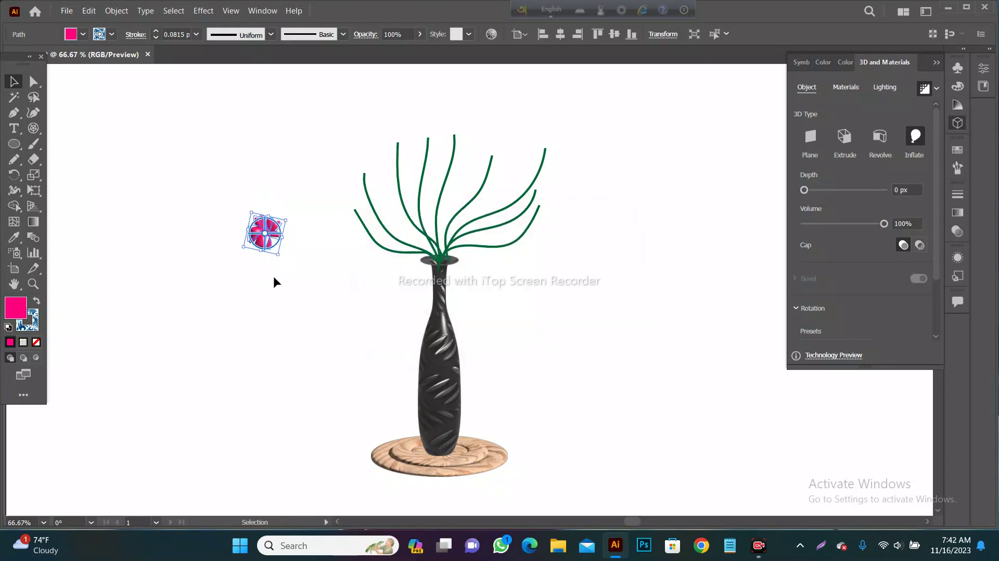
pyautogui.moveTo(287, 216); pyautogui.dragTo(290, 227)
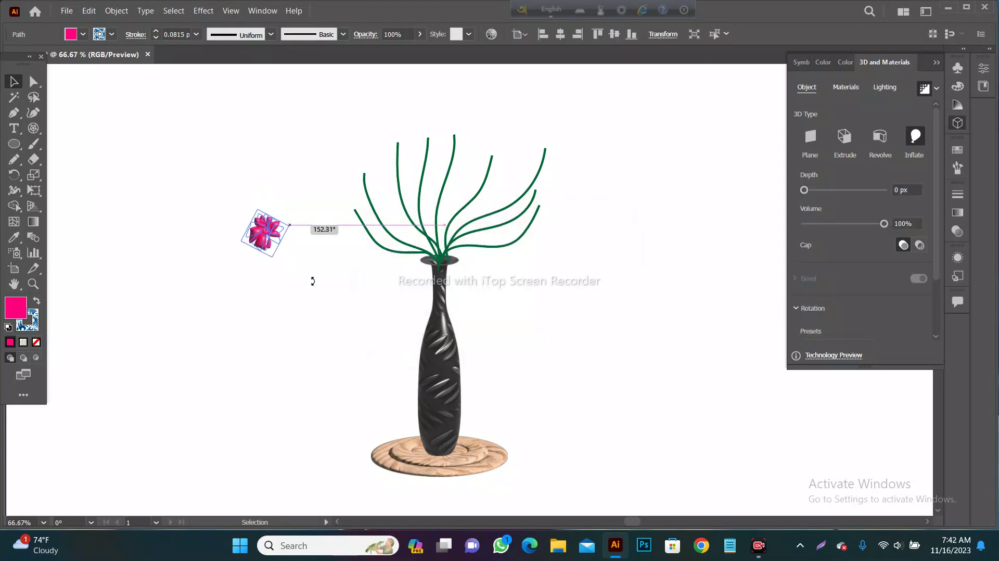
pyautogui.moveTo(312, 281); pyautogui.dragTo(312, 281)
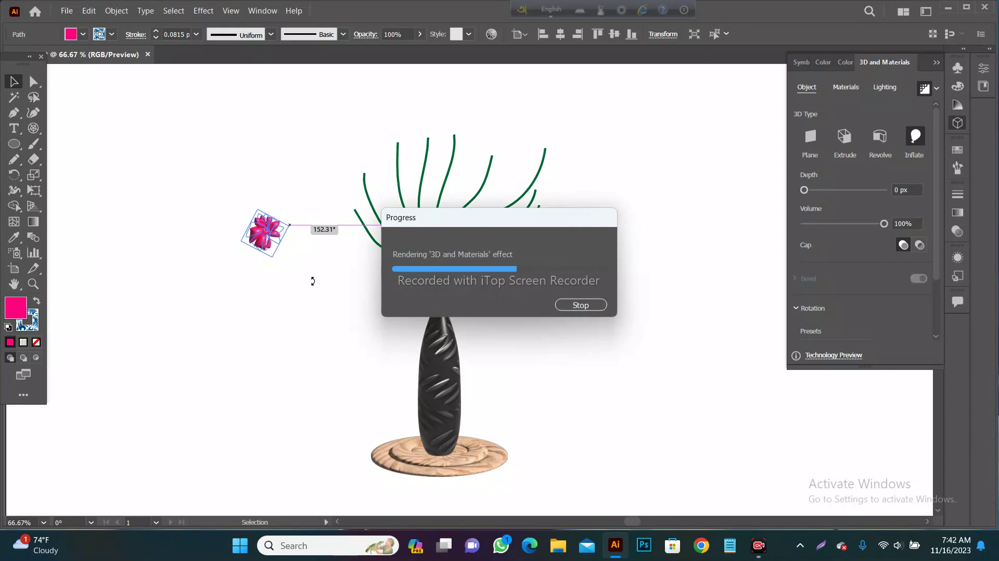
pyautogui.click(270, 289)
# Step: Draw a small yellow circle and inflate it into a 3D ball
pyautogui.click(14, 144)
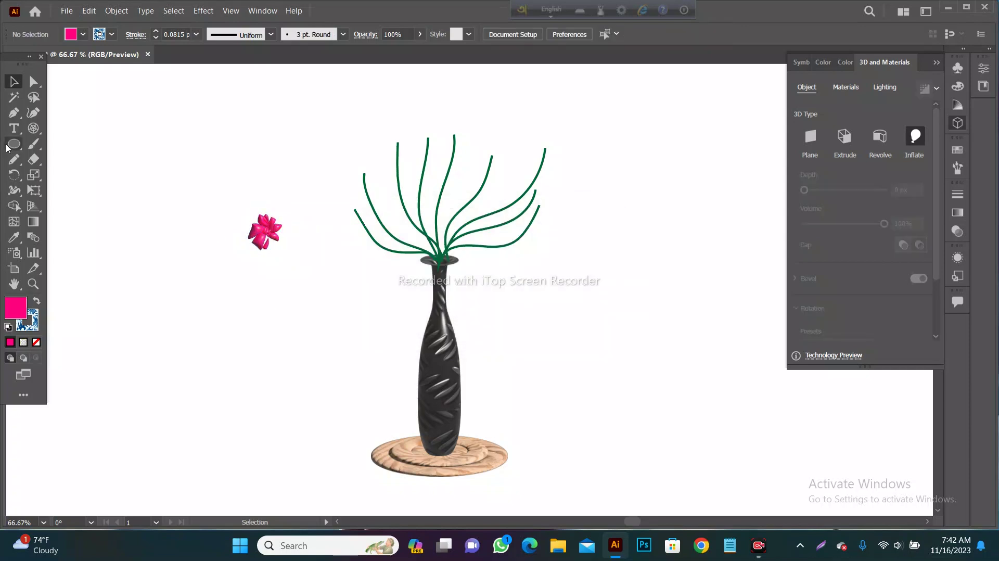
pyautogui.moveTo(88, 168); pyautogui.dragTo(98, 178)
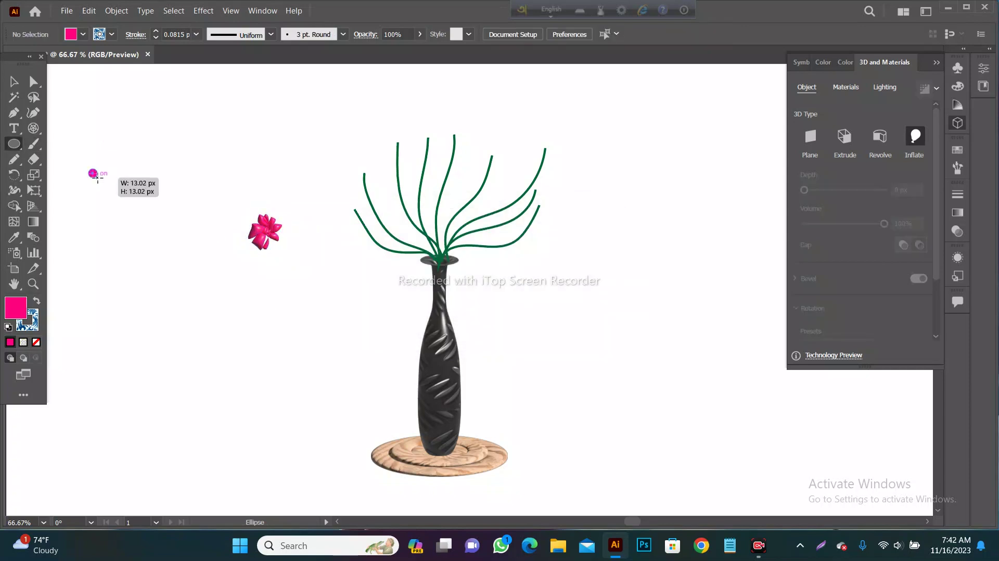
pyautogui.click(241, 111)
pyautogui.press('Return')
pyautogui.click(84, 34)
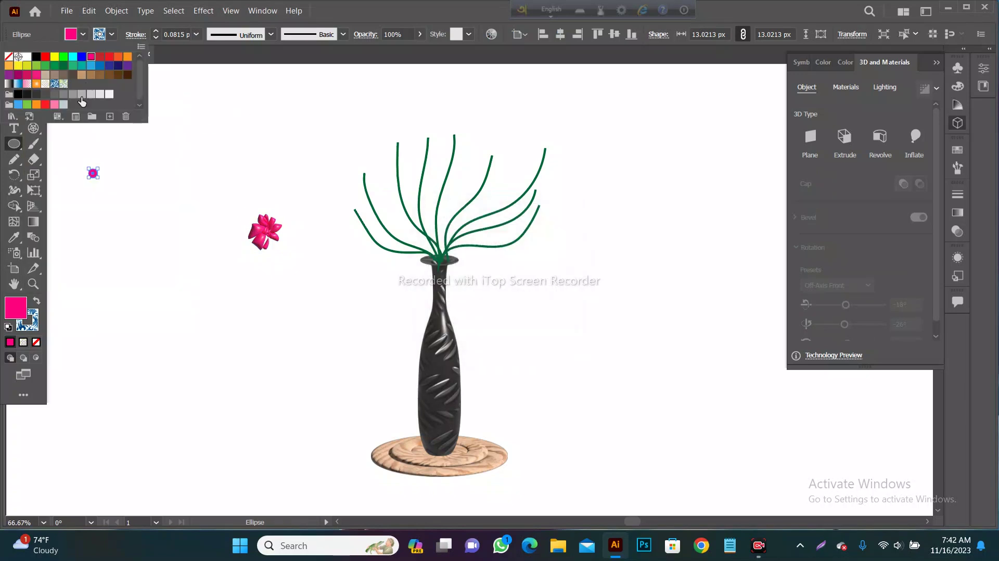
pyautogui.click(57, 61)
pyautogui.click(880, 137)
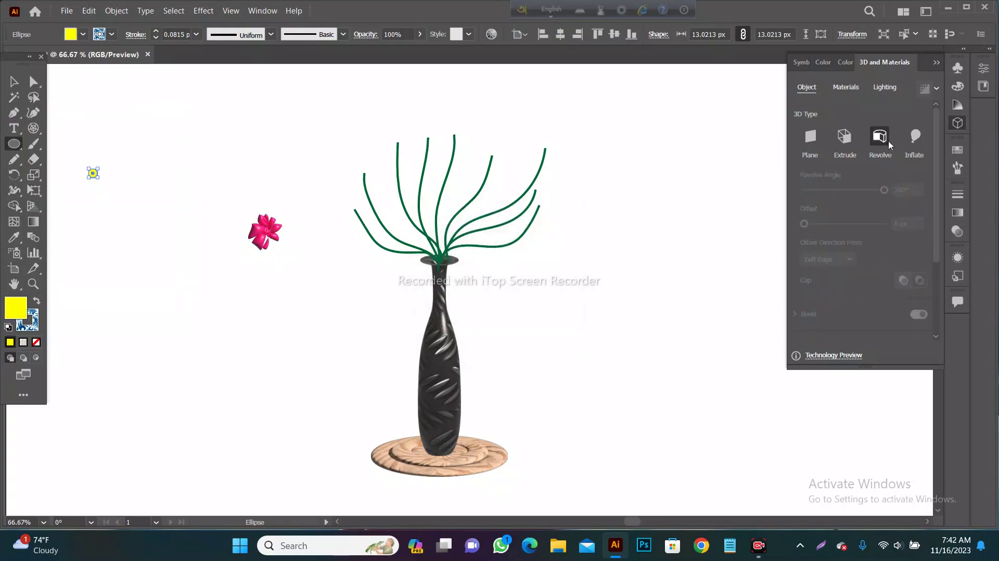
pyautogui.click(915, 139)
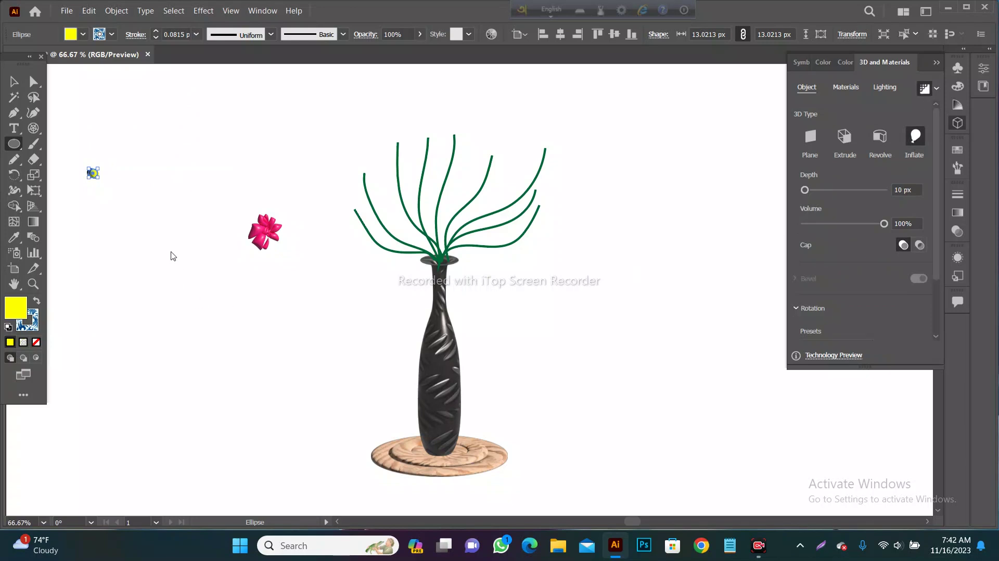
# Step: Move the yellow ball onto the flower's centre and set its rotation to Isometric Top
pyautogui.click(187, 245)
pyautogui.press('Escape')
pyautogui.press('v')
pyautogui.moveTo(99, 174)
pyautogui.mouseDown()
pyautogui.moveTo(230, 231)
pyautogui.moveTo(299, 285)
pyautogui.moveTo(279, 308)
pyautogui.mouseUp()
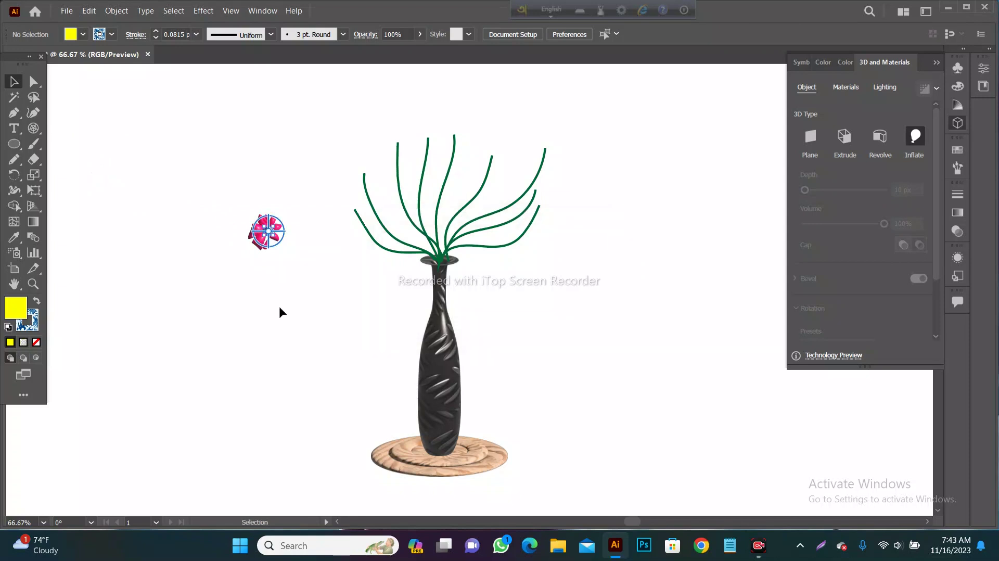
pyautogui.click(688, 293)
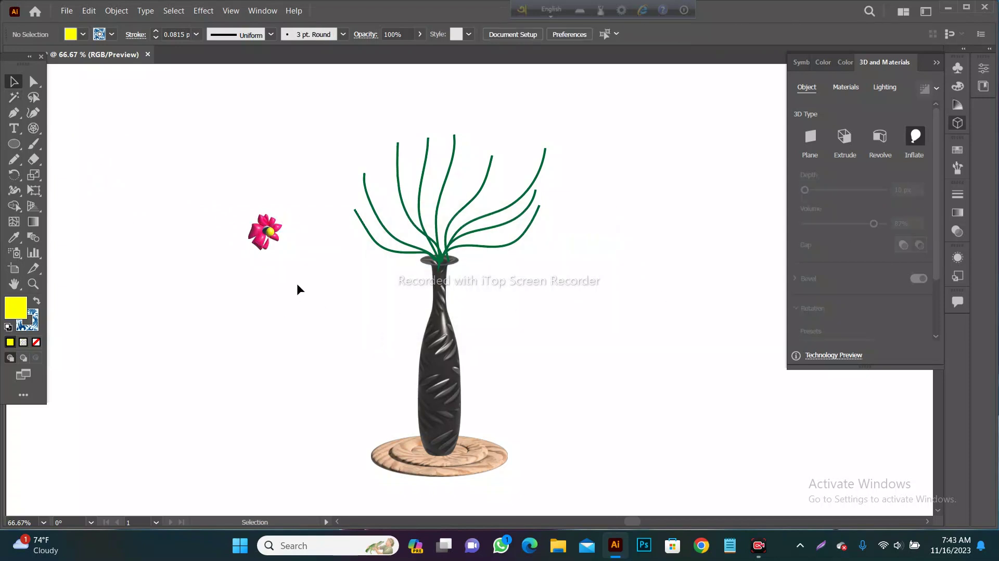
pyautogui.click(273, 237)
pyautogui.scroll(-3, 847, 267)
pyautogui.click(836, 272)
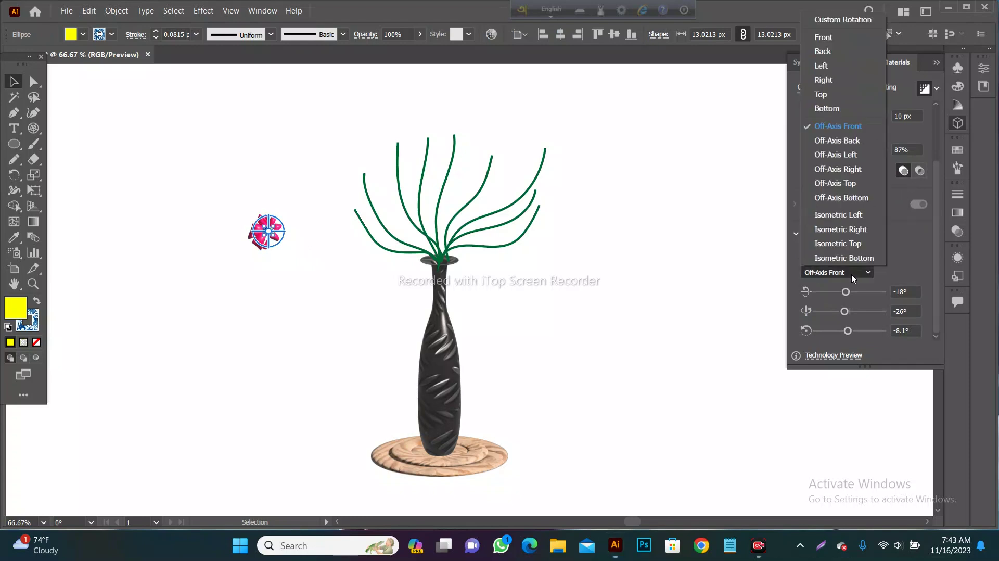
pyautogui.click(853, 241)
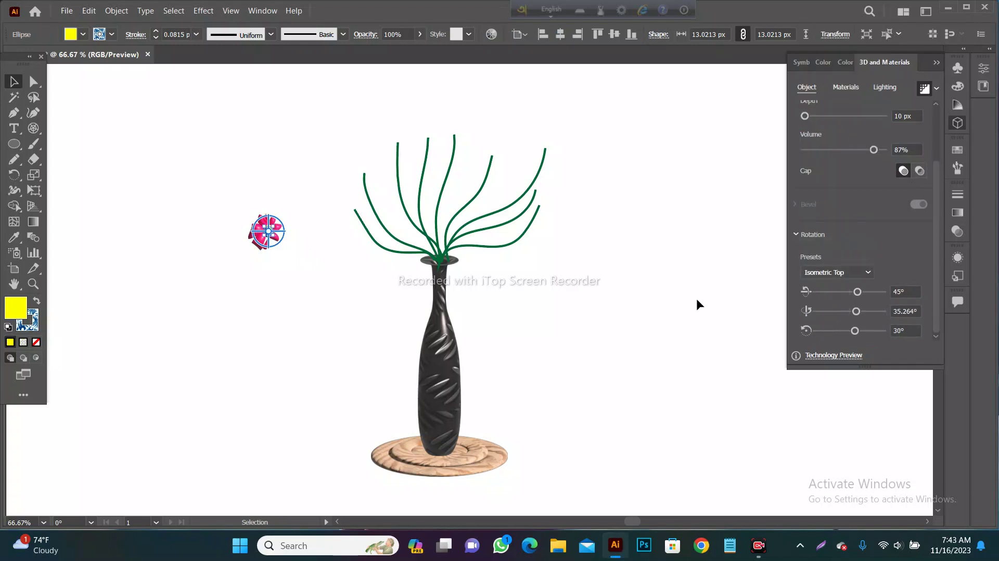
pyautogui.click(265, 231)
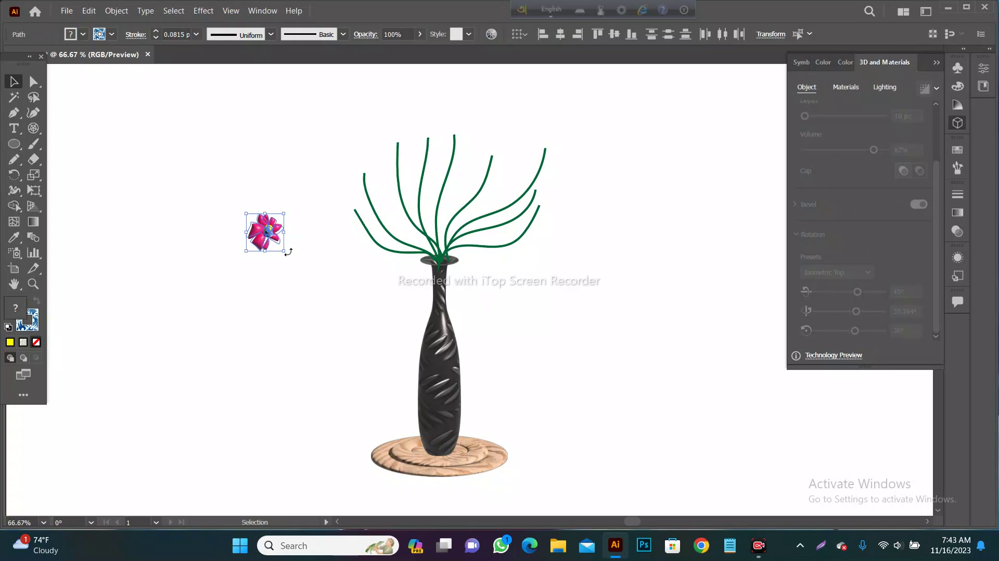
# Step: Shrink the pink flower slightly and place it on the tip of the tallest middle stem
pyautogui.moveTo(286, 252); pyautogui.dragTo(278, 243)
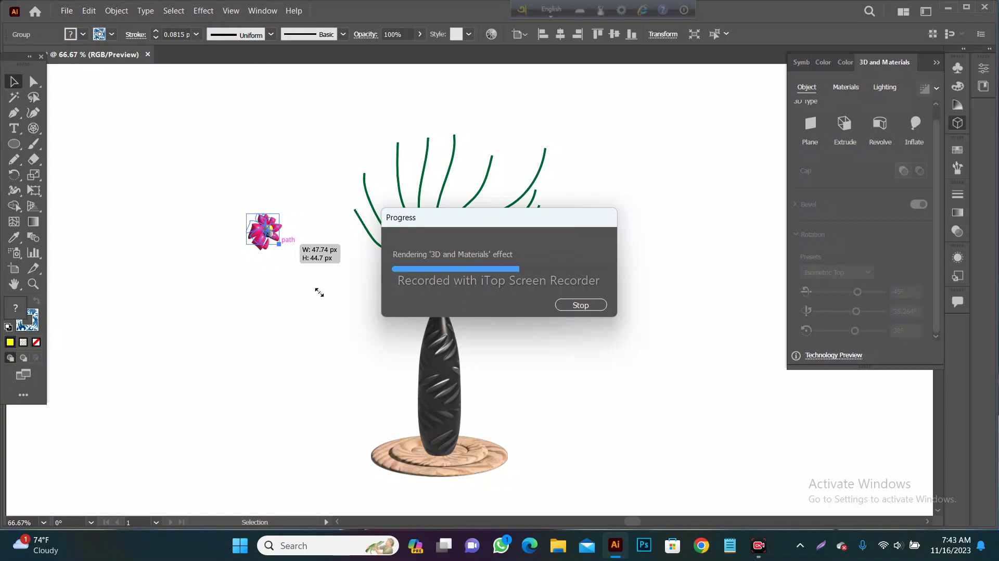
pyautogui.moveTo(267, 262)
pyautogui.mouseDown()
pyautogui.moveTo(229, 216)
pyautogui.moveTo(452, 134)
pyautogui.mouseUp()
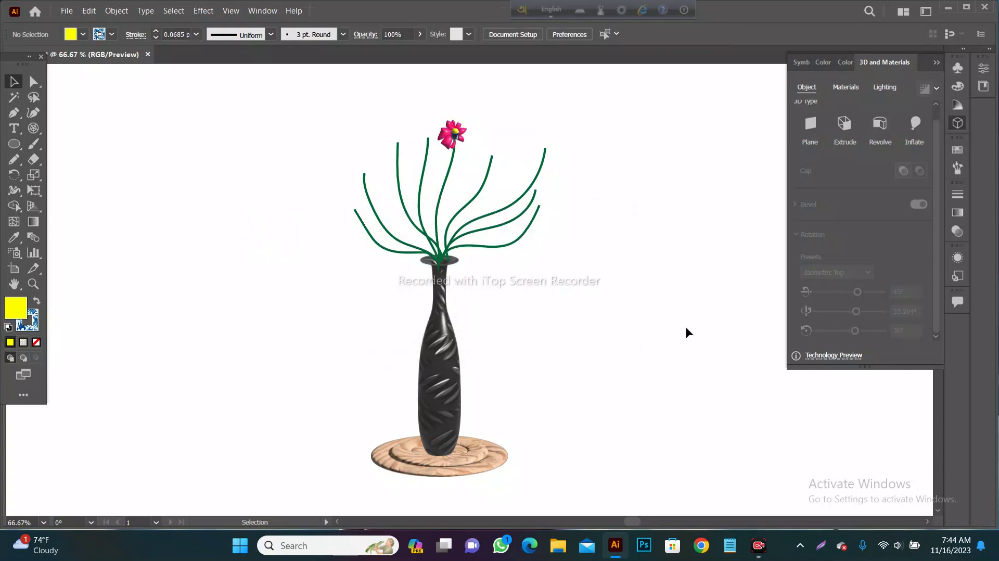
# Step: Alt-drag copies of the pink flower onto the remaining stem ends and the wooden base
pyautogui.moveTo(463, 141)
pyautogui.mouseDown()
pyautogui.moveTo(495, 160)
pyautogui.moveTo(548, 162)
pyautogui.moveTo(529, 203)
pyautogui.mouseUp()
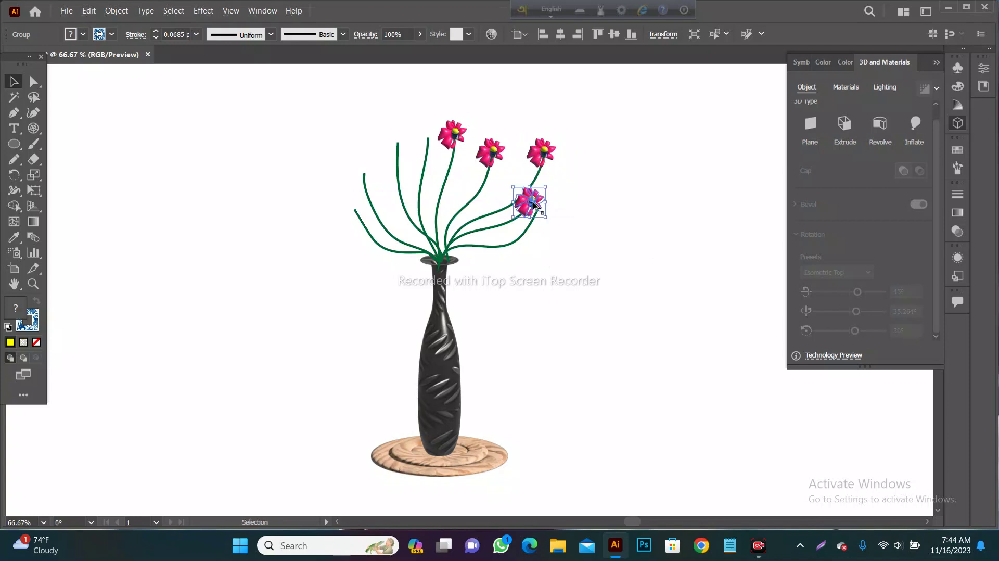
pyautogui.moveTo(533, 204)
pyautogui.mouseDown()
pyautogui.moveTo(538, 226)
pyautogui.moveTo(422, 144)
pyautogui.mouseUp()
pyautogui.moveTo(416, 148); pyautogui.dragTo(363, 185)
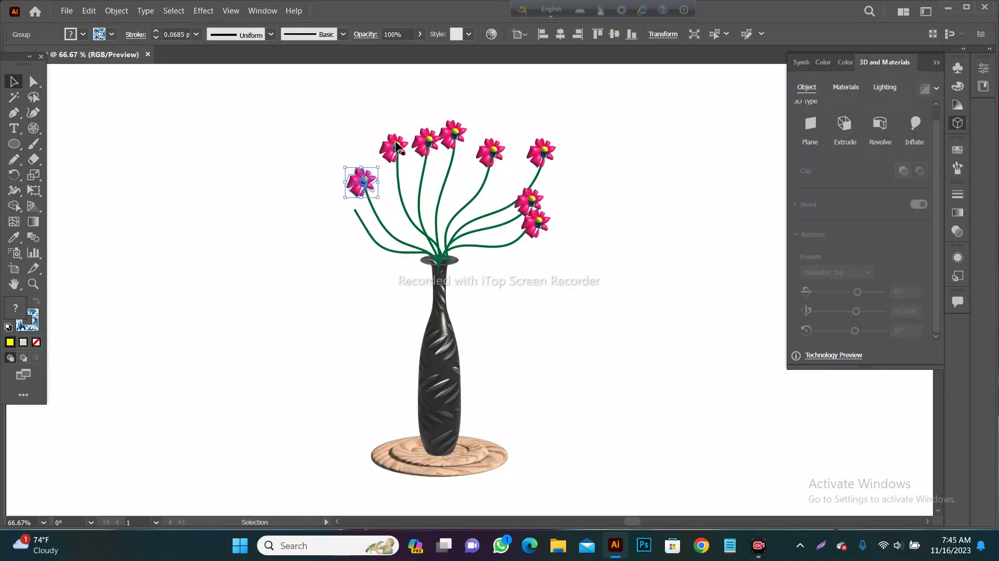
pyautogui.moveTo(363, 184); pyautogui.dragTo(356, 213)
# Step: Draw a small empty oval at upper left with the Ellipse tool to start a leaf
pyautogui.click(622, 307)
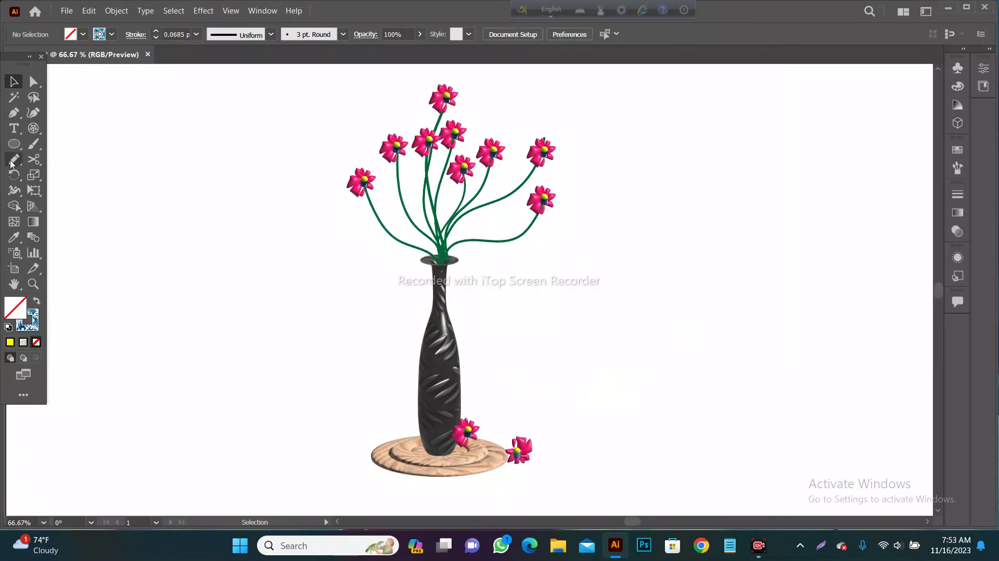
pyautogui.click(14, 144)
pyautogui.moveTo(150, 132); pyautogui.dragTo(186, 172)
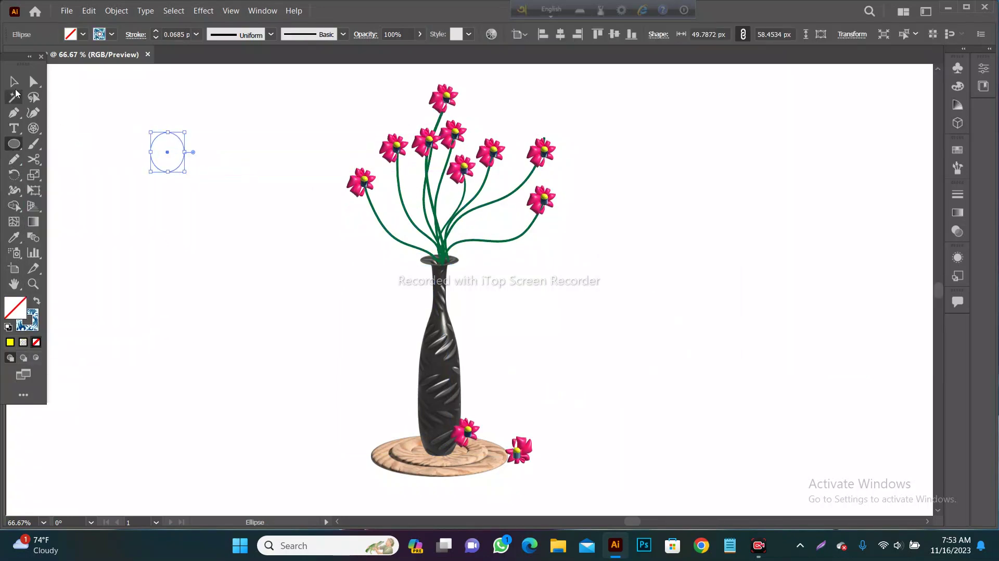
# Step: Duplicate the oval so a second copy overlaps it slightly to the right
pyautogui.doubleClick(14, 81)
pyautogui.click(433, 366)
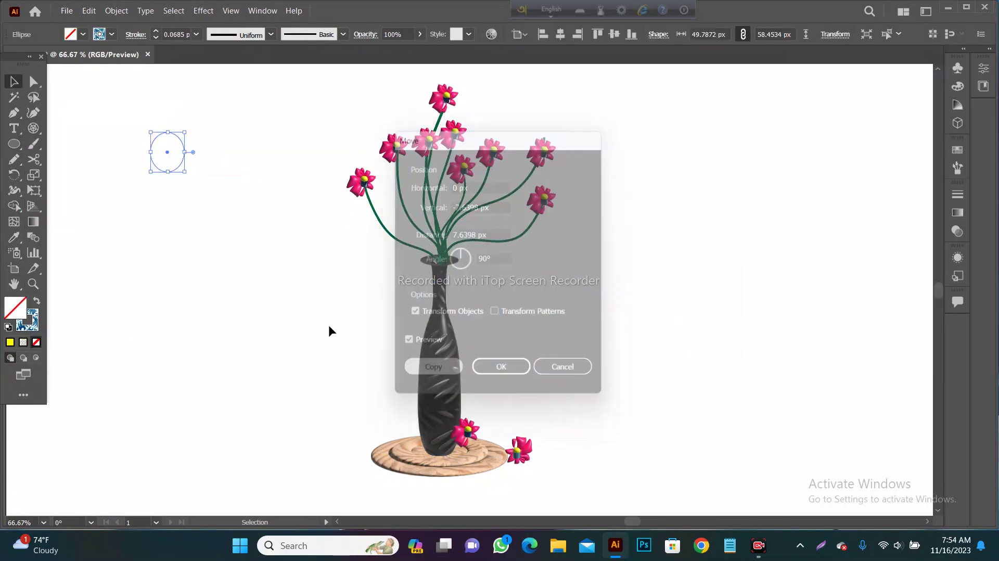
pyautogui.click(213, 237)
pyautogui.moveTo(177, 132); pyautogui.dragTo(201, 138)
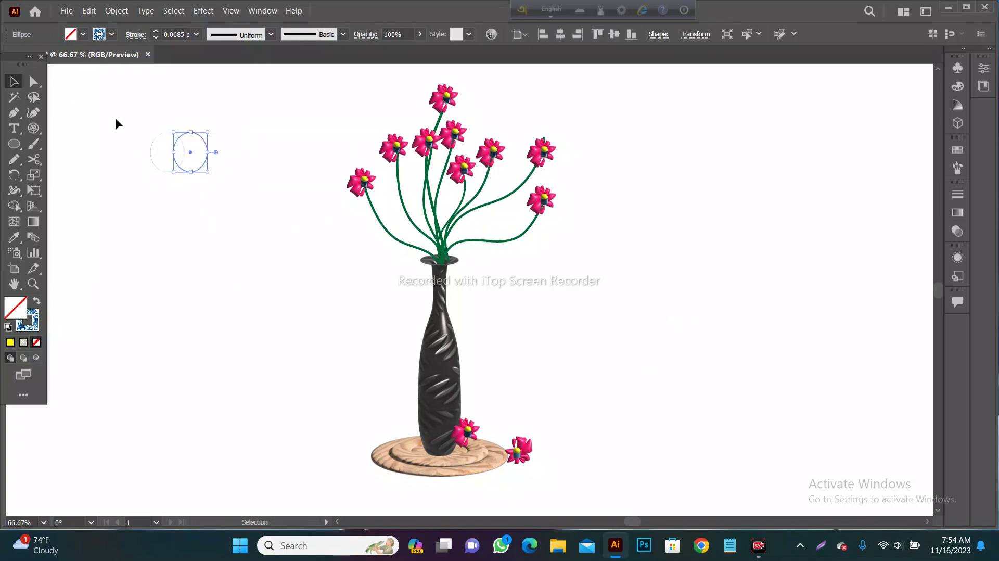
# Step: Use Shape Builder on the overlapping ovals to make a pointed leaf, fill it green, and tilt it
pyautogui.moveTo(116, 123); pyautogui.dragTo(219, 179)
pyautogui.hotkey('shift', 'm')
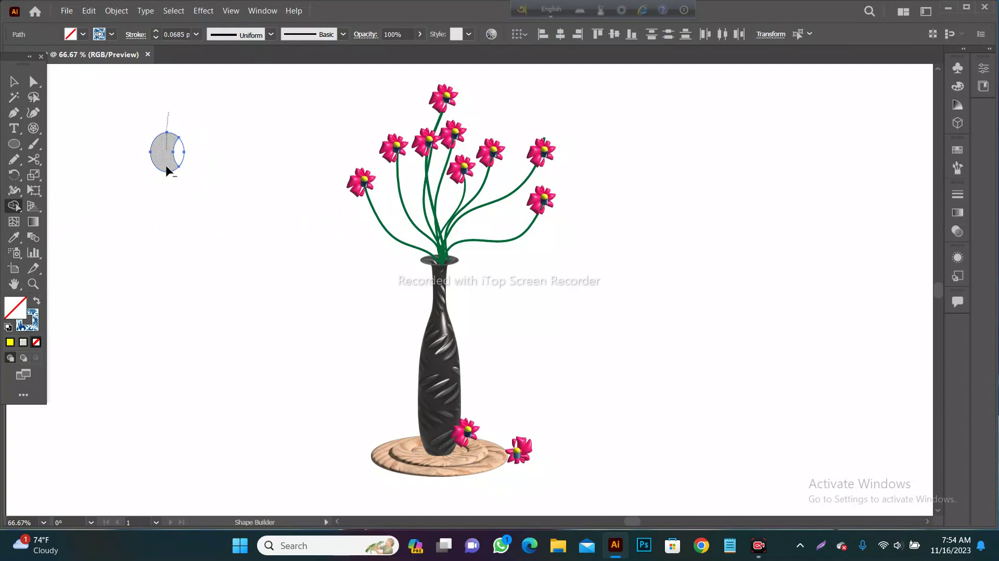
pyautogui.click(83, 35)
pyautogui.click(60, 73)
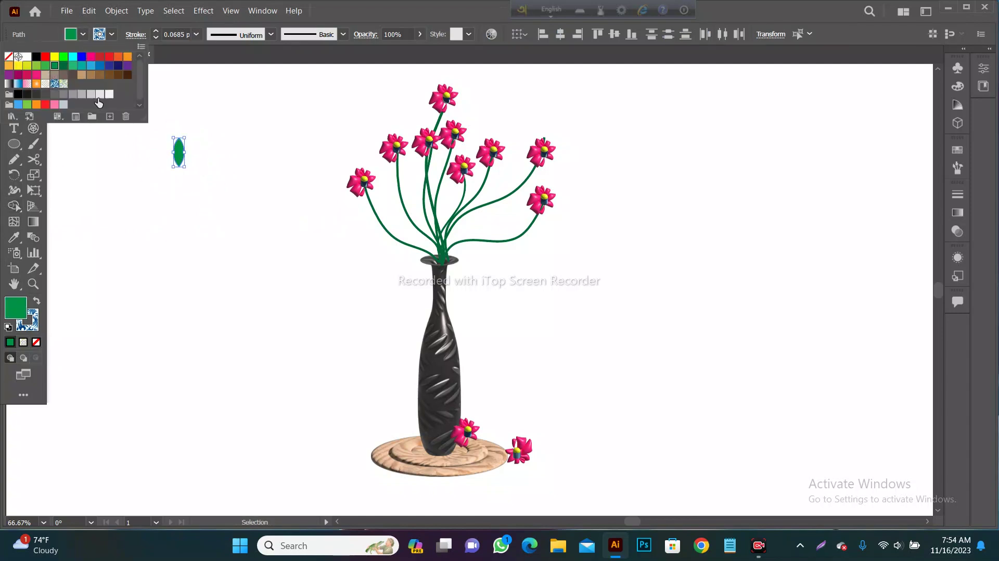
pyautogui.moveTo(186, 135); pyautogui.dragTo(187, 147)
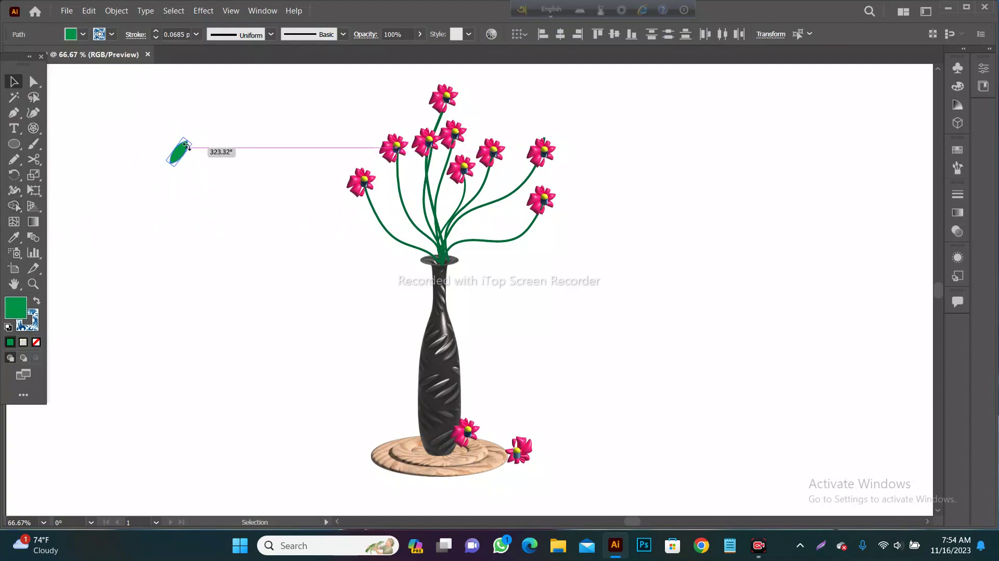
# Step: Reflect a copy of the leaf, undo the accidental scale, position the pair, and group it
pyautogui.rightClick(224, 194)
pyautogui.click(405, 421)
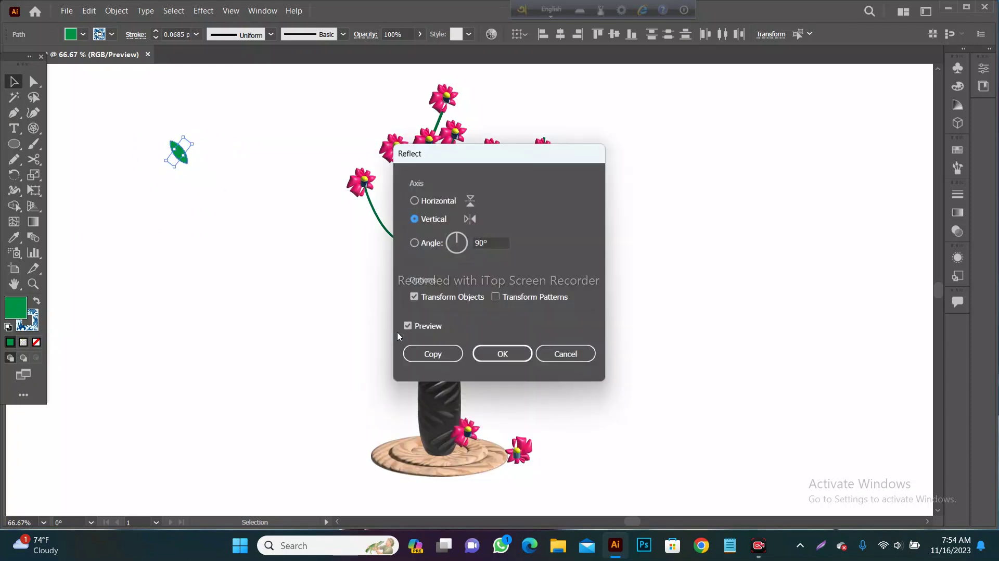
pyautogui.click(433, 353)
pyautogui.rightClick(217, 165)
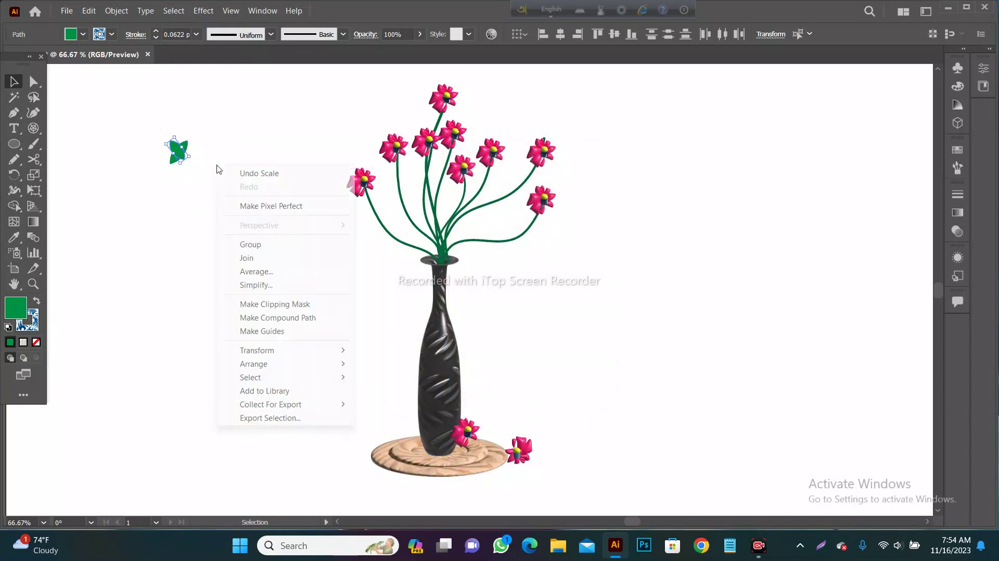
pyautogui.click(244, 171)
pyautogui.moveTo(173, 150); pyautogui.dragTo(235, 254)
pyautogui.rightClick(193, 177)
pyautogui.click(238, 259)
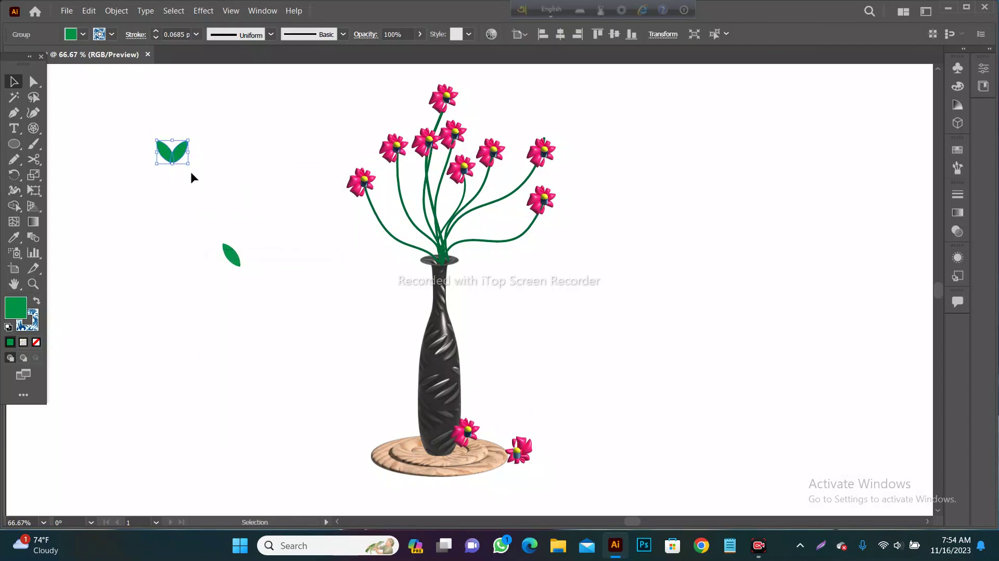
# Step: Shrink the leaf pair onto a stem and place a rotated single leaf on the left inner stem
pyautogui.moveTo(190, 162)
pyautogui.mouseDown()
pyautogui.moveTo(183, 159)
pyautogui.moveTo(273, 223)
pyautogui.moveTo(368, 255)
pyautogui.moveTo(375, 215)
pyautogui.mouseUp()
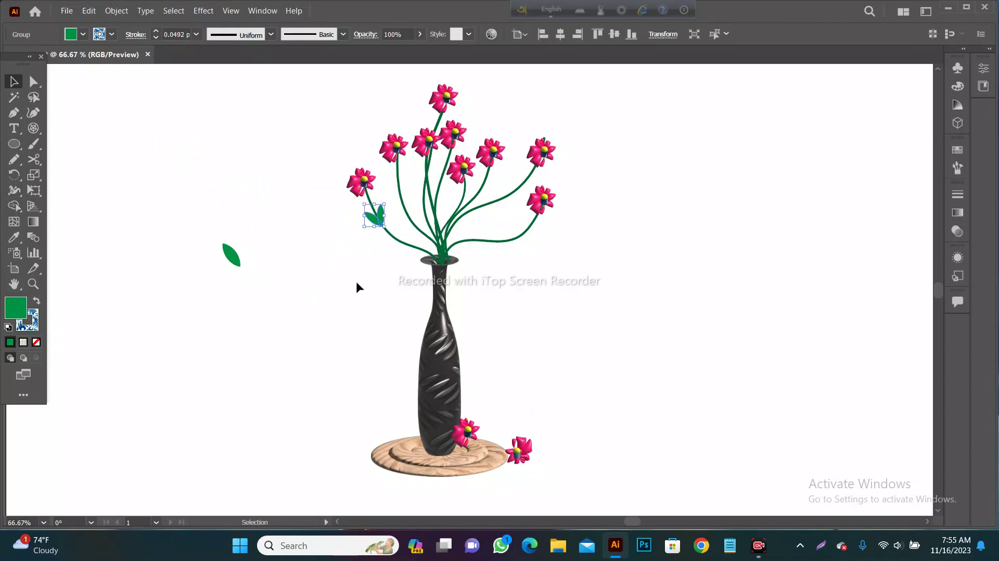
pyautogui.click(186, 232)
pyautogui.moveTo(232, 254); pyautogui.dragTo(229, 254)
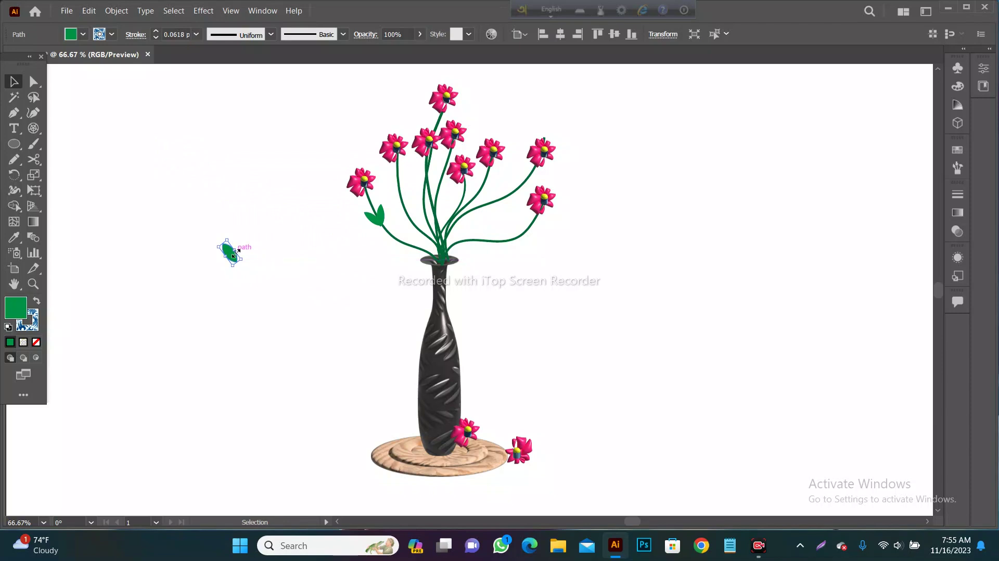
pyautogui.click(240, 265)
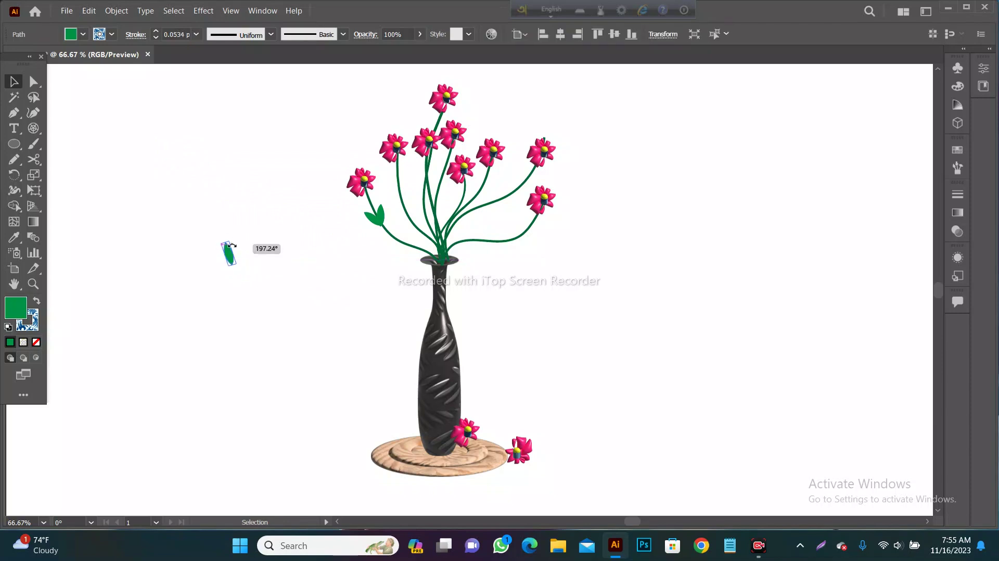
pyautogui.click(214, 313)
pyautogui.moveTo(227, 252)
pyautogui.mouseDown()
pyautogui.moveTo(411, 210)
pyautogui.moveTo(482, 234)
pyautogui.moveTo(482, 244)
pyautogui.moveTo(467, 236)
pyautogui.mouseUp()
pyautogui.click(371, 326)
# Step: Alt-drag more leaf copies onto the right, upper-left and upper-right stems
pyautogui.click(383, 216)
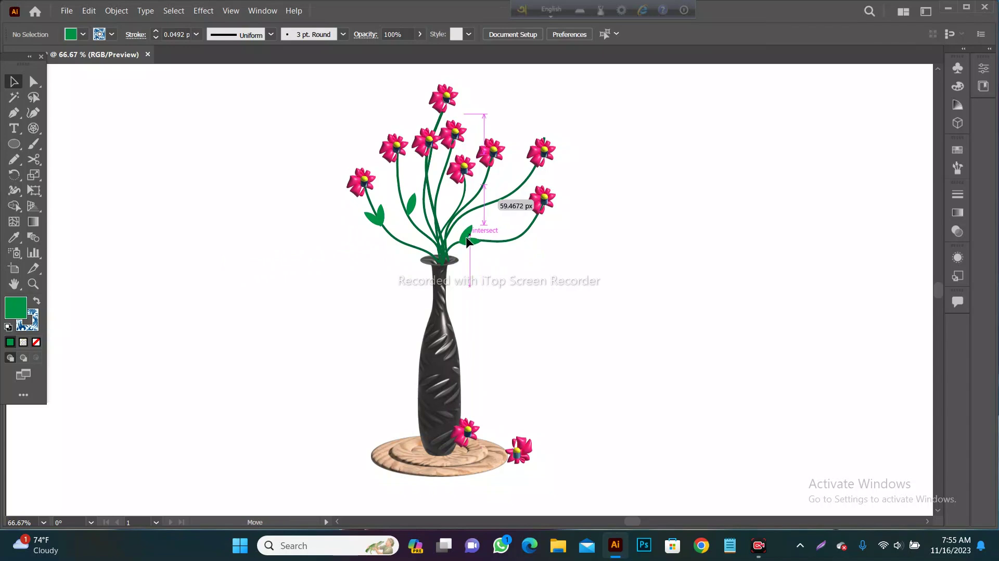
pyautogui.click(516, 288)
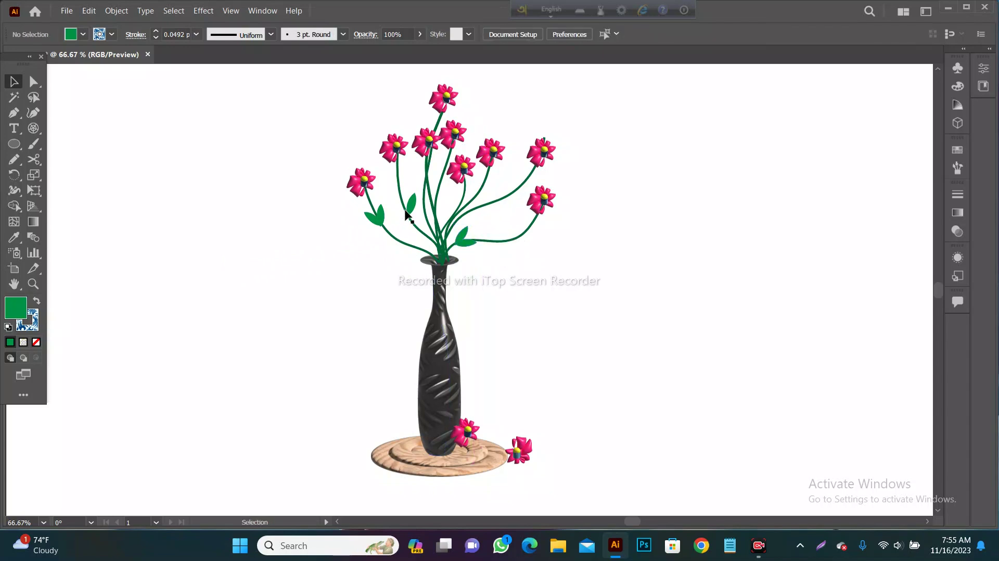
pyautogui.moveTo(406, 214); pyautogui.dragTo(485, 205)
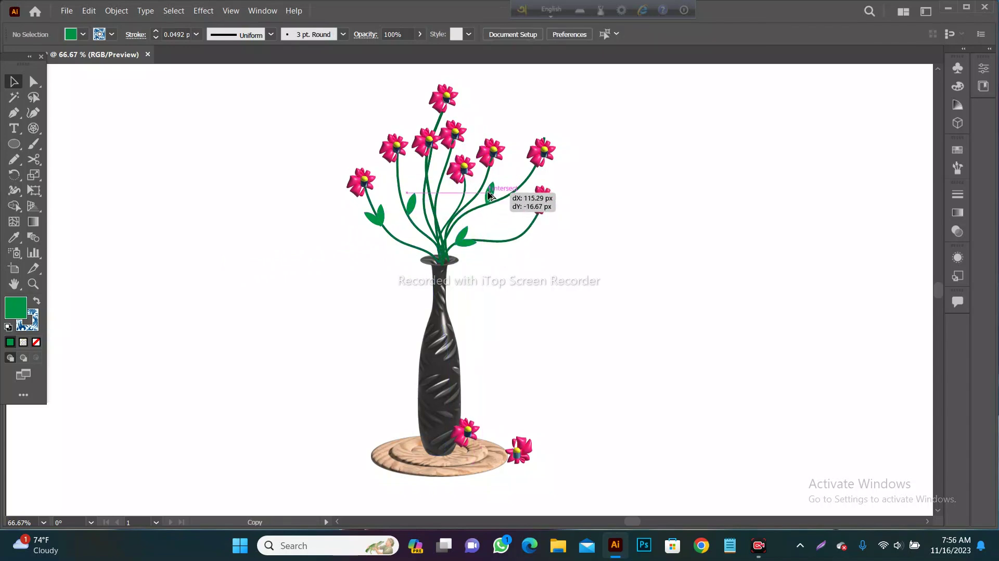
pyautogui.moveTo(411, 211); pyautogui.dragTo(413, 244)
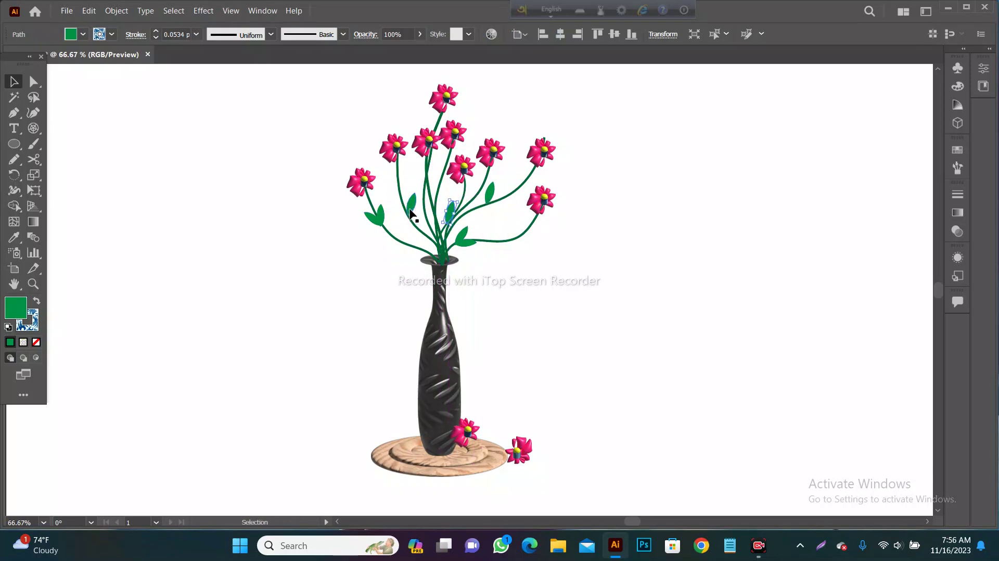
pyautogui.moveTo(414, 243); pyautogui.dragTo(505, 240)
pyautogui.moveTo(384, 221)
pyautogui.mouseDown()
pyautogui.moveTo(406, 182)
pyautogui.moveTo(399, 192)
pyautogui.moveTo(397, 177)
pyautogui.mouseUp()
pyautogui.click(379, 295)
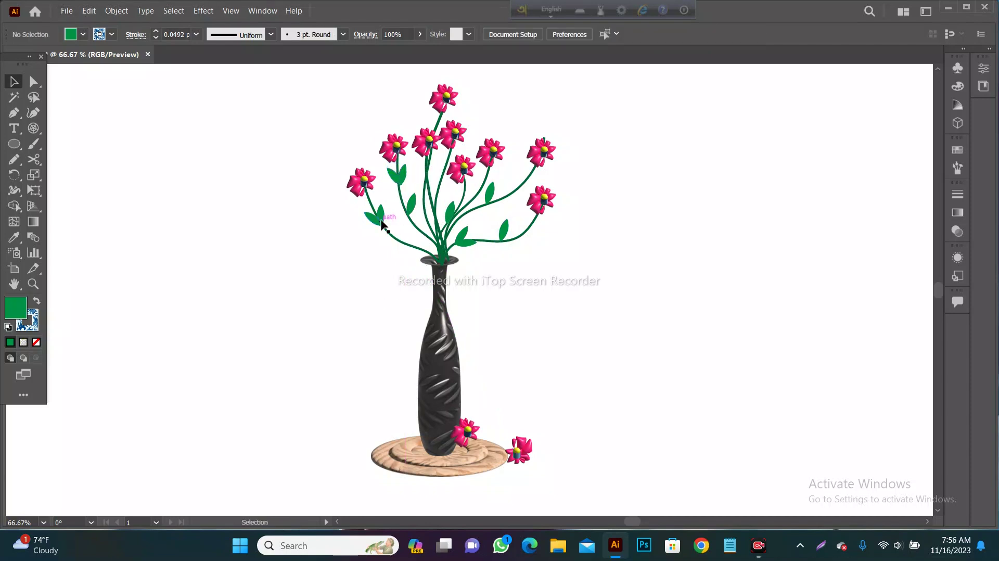
pyautogui.moveTo(382, 224); pyautogui.dragTo(533, 181)
pyautogui.click(556, 300)
pyautogui.scroll(1, 616, 338)
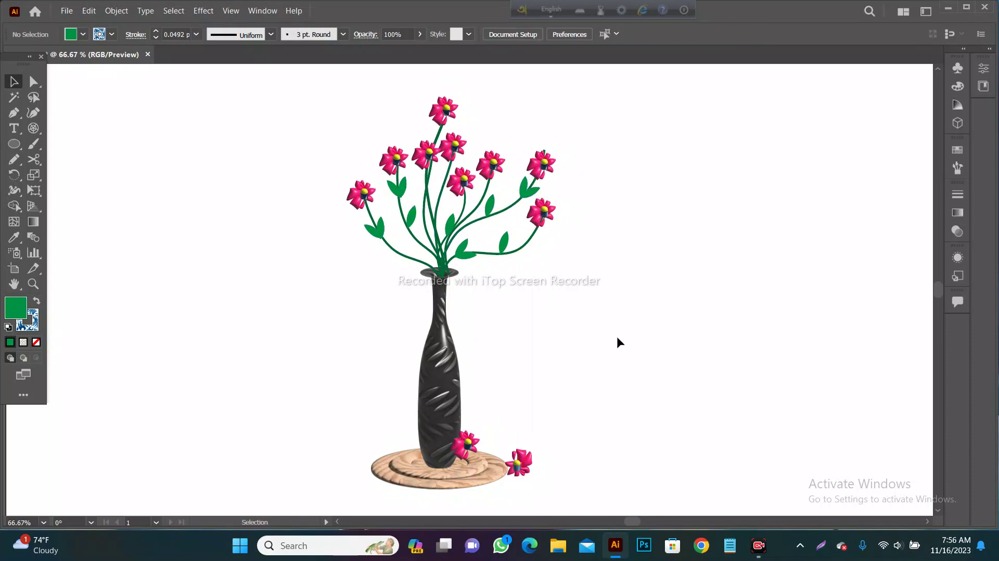
# Step: Draw a rectangle filled with the blue swirl pattern across the whole artwork
pyautogui.click(14, 143)
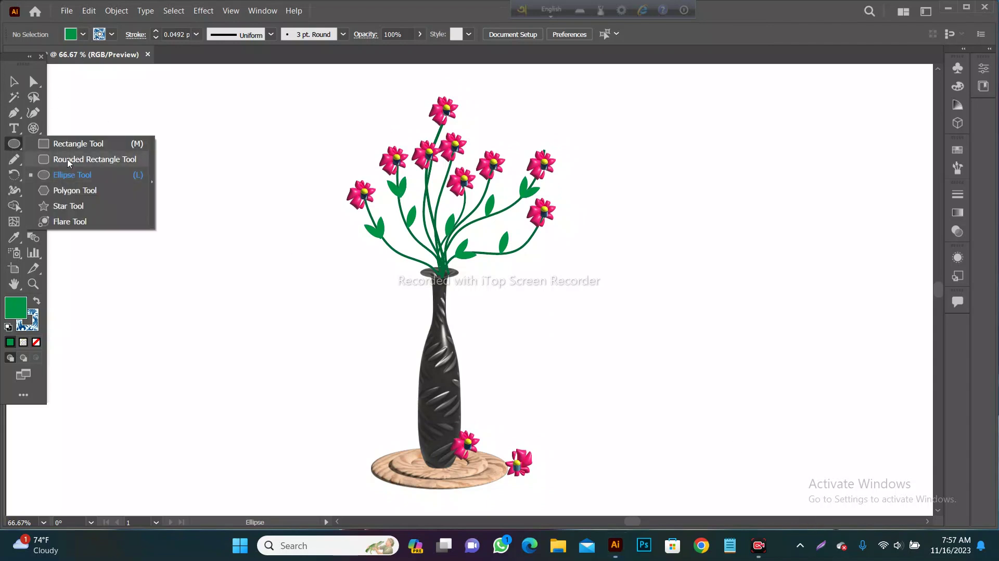
pyautogui.click(62, 142)
pyautogui.click(83, 35)
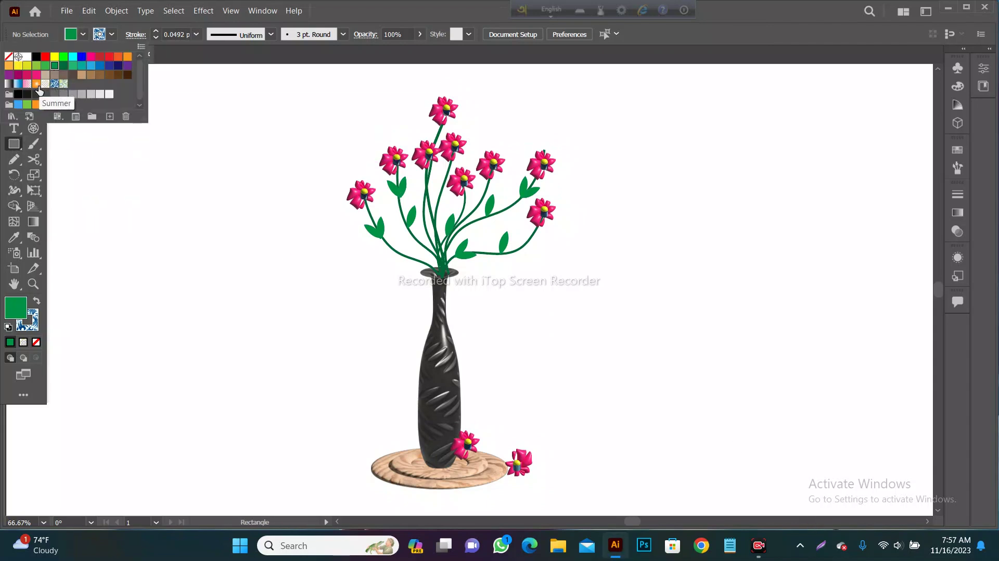
pyautogui.click(68, 120)
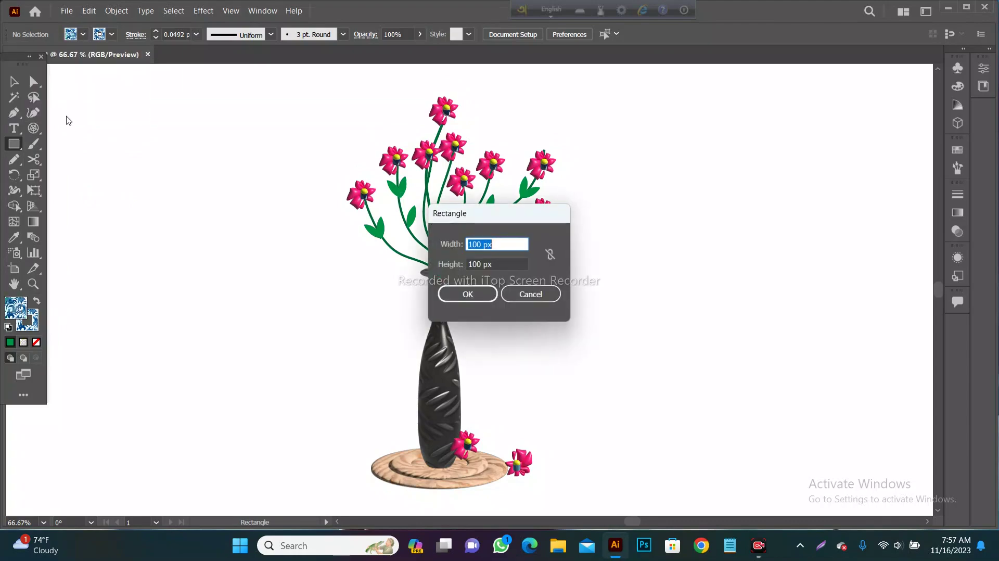
pyautogui.click(530, 293)
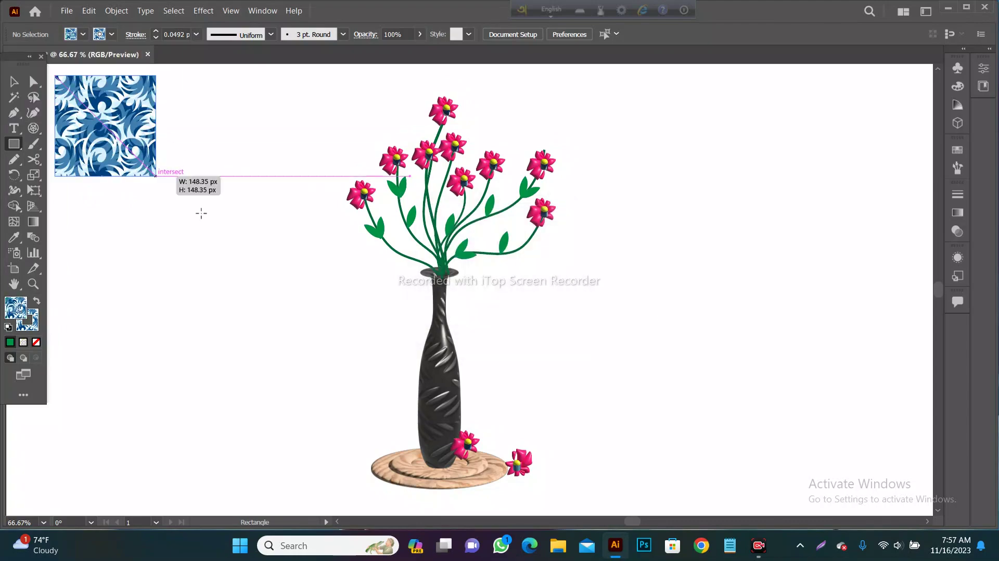
pyautogui.moveTo(67, 72); pyautogui.dragTo(765, 497)
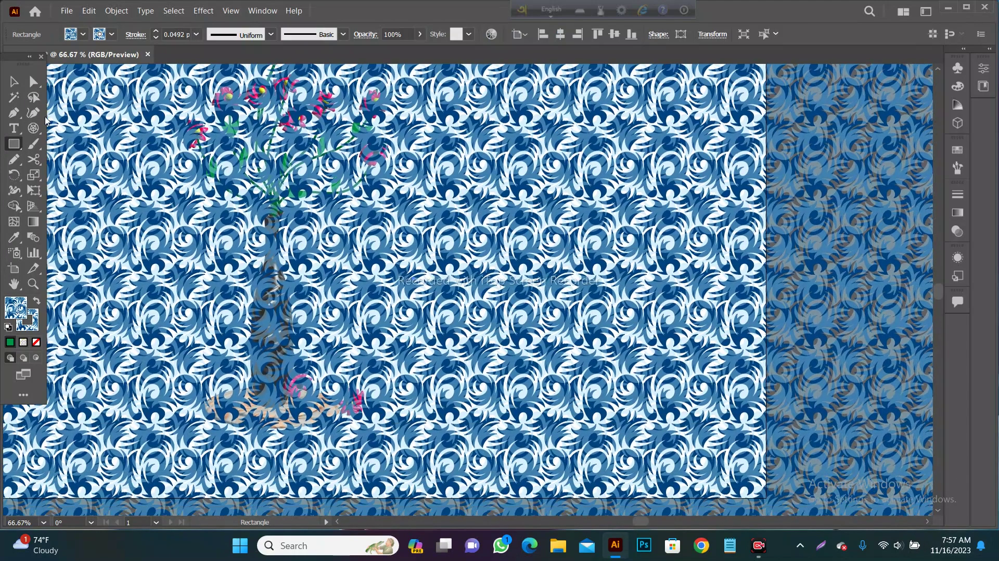
# Step: Send the pattern rectangle to the back and move it onto the artboard
pyautogui.rightClick(375, 233)
pyautogui.click(546, 505)
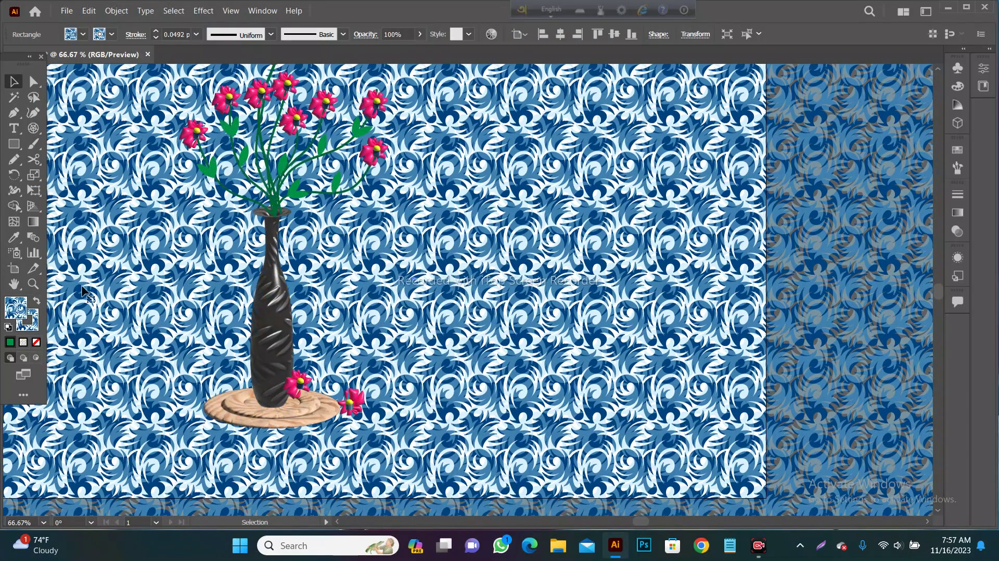
pyautogui.hotkey('ctrl', '-')
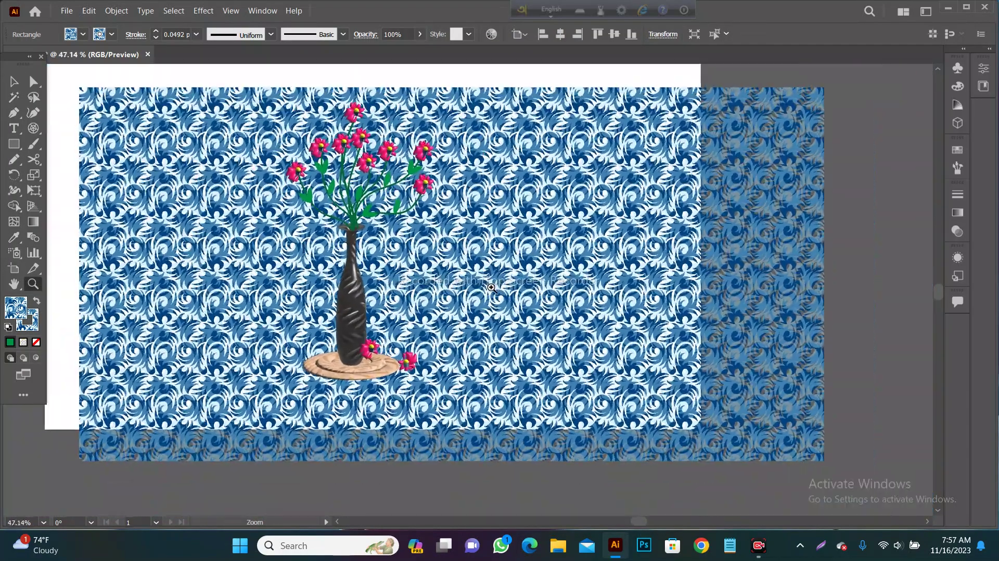
pyautogui.moveTo(225, 282); pyautogui.dragTo(204, 268)
pyautogui.scroll(-2, 395, 312)
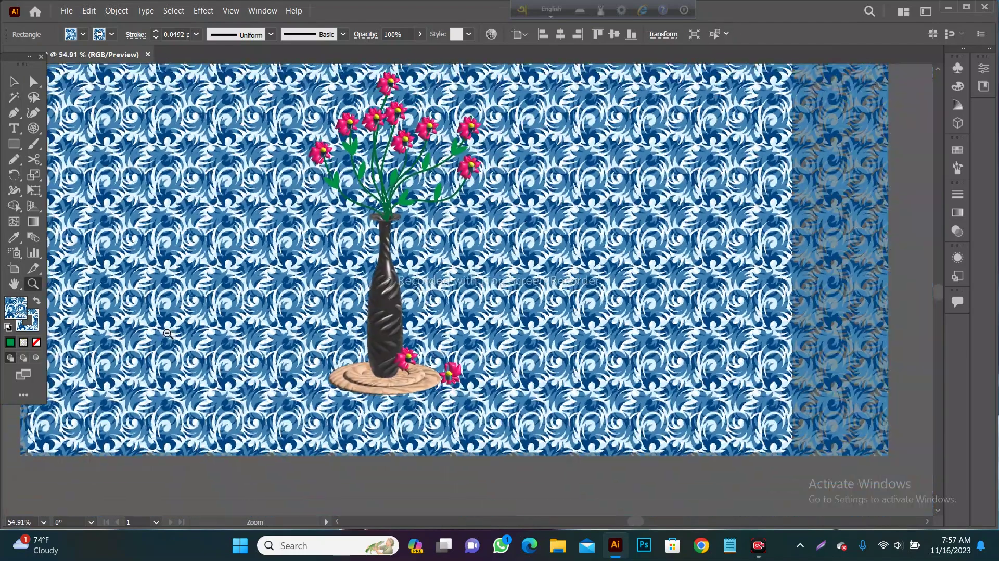
# Step: Trim the pattern rectangle's right and left edges to match the artboard
pyautogui.moveTo(687, 256); pyautogui.dragTo(621, 253)
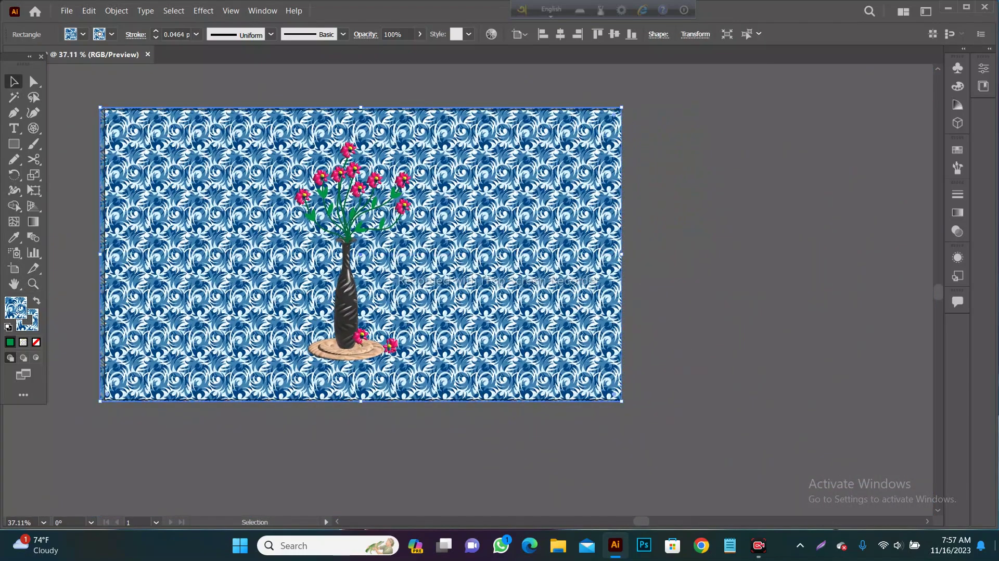
pyautogui.moveTo(99, 254); pyautogui.dragTo(104, 255)
pyautogui.press('z')
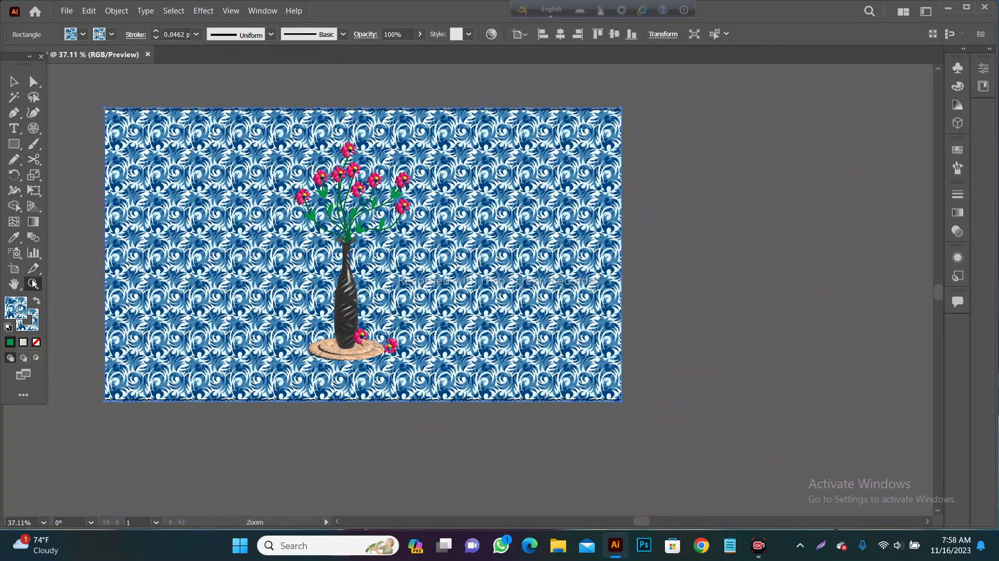
pyautogui.click(355, 240)
pyautogui.click(453, 339)
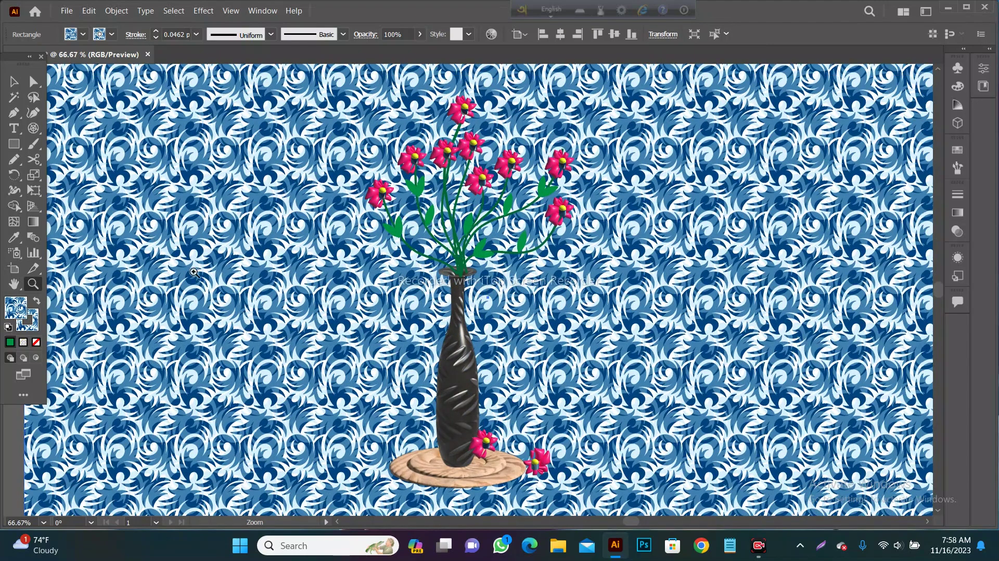
pyautogui.scroll(-1, 194, 272)
# Step: Recentre the view on the vase and open the Fill swatch list for the background
pyautogui.click(251, 238)
pyautogui.rightClick(276, 227)
pyautogui.keyDown('alt'); pyautogui.click(554, 226); pyautogui.keyUp('alt')
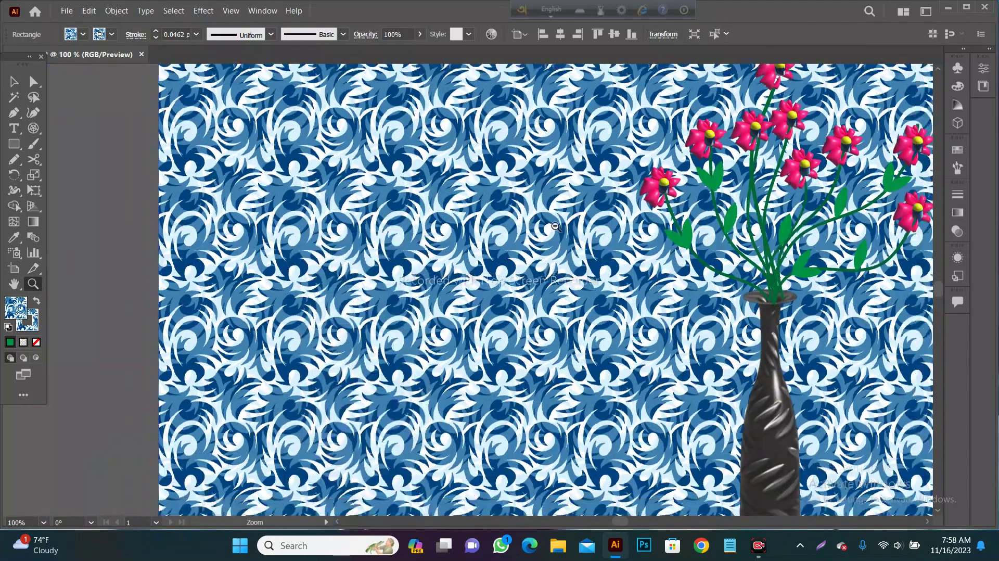
pyautogui.moveTo(555, 227)
pyautogui.mouseDown()
pyautogui.moveTo(265, 240)
pyautogui.moveTo(258, 273)
pyautogui.mouseUp()
pyautogui.click(83, 34)
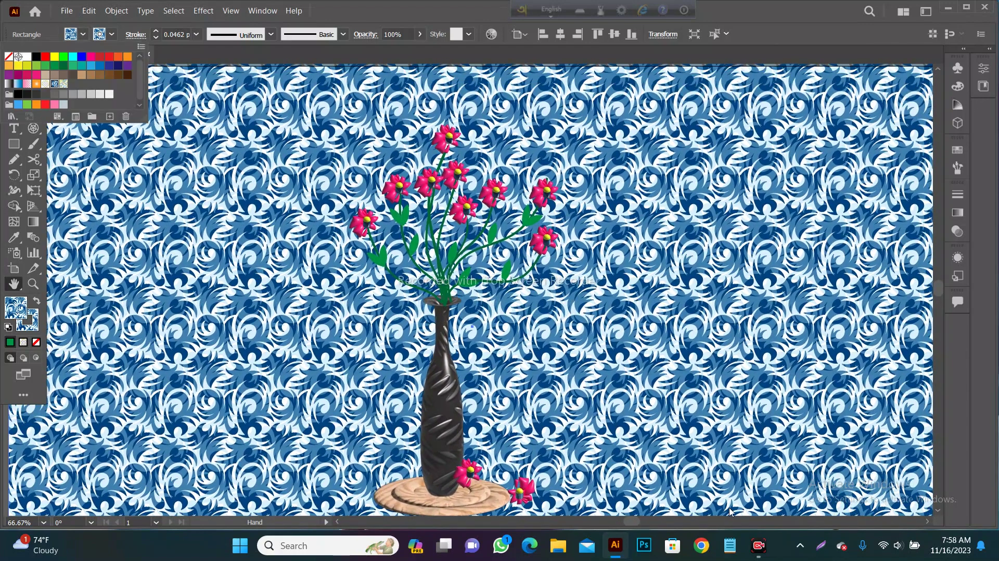
# Step: Try pastel and yellow swatches, settle on the orange radial gradient, then zoom in on the vase
pyautogui.click(64, 84)
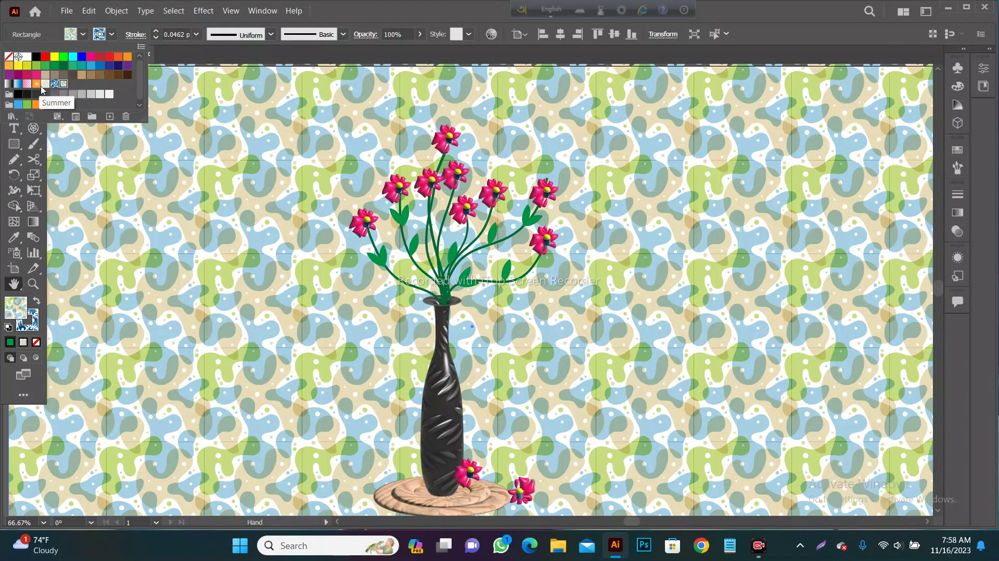
pyautogui.click(45, 83)
pyautogui.click(34, 85)
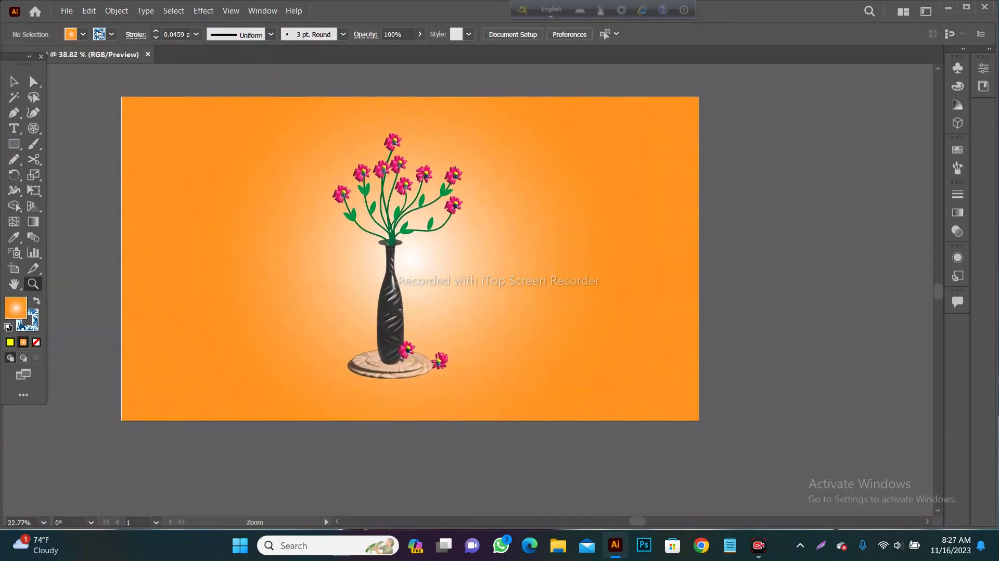
pyautogui.moveTo(399, 276); pyautogui.dragTo(416, 276)
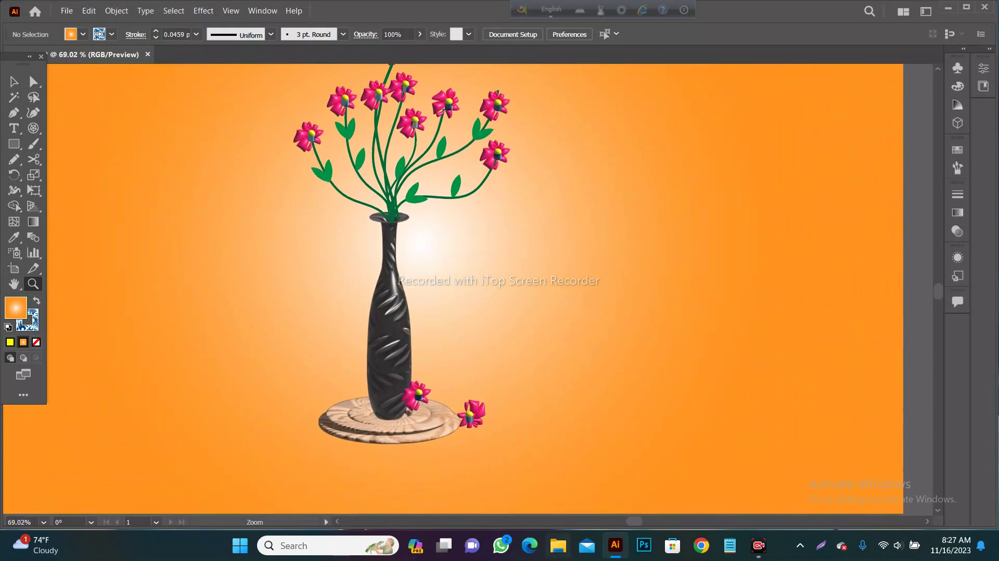
pyautogui.scroll(2, 401, 266)
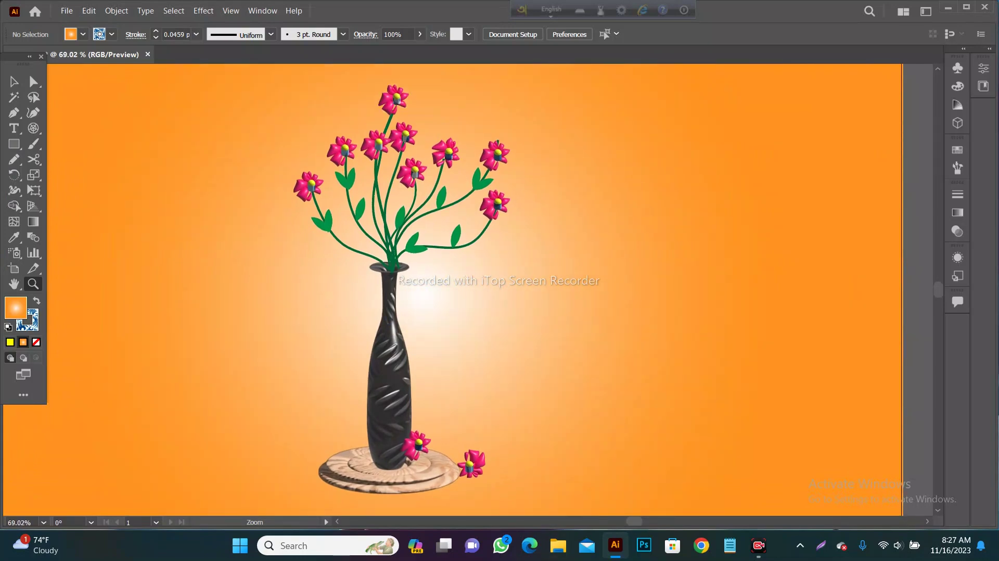